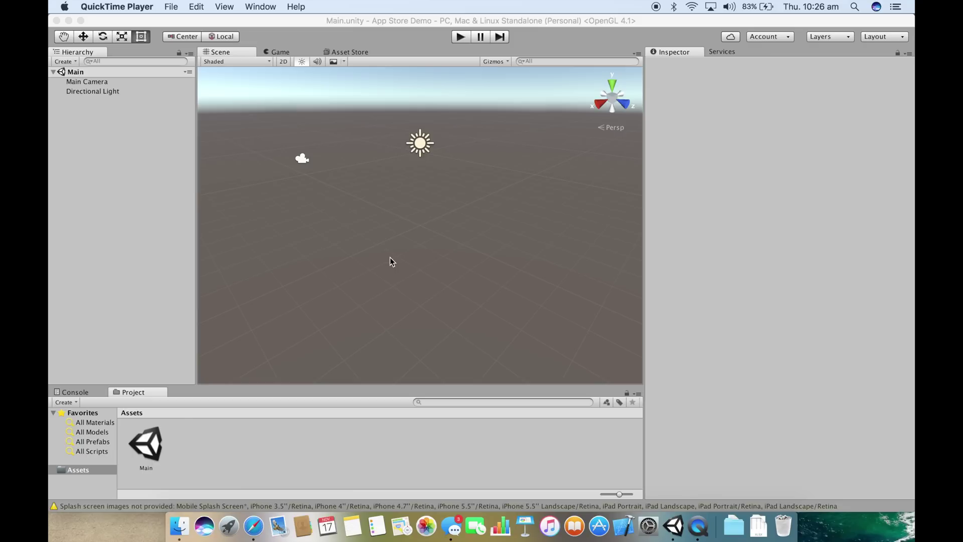
Switch the project's build platform from PC, Mac & Linux Standalone to iOS in the build settings.
click(423, 260)
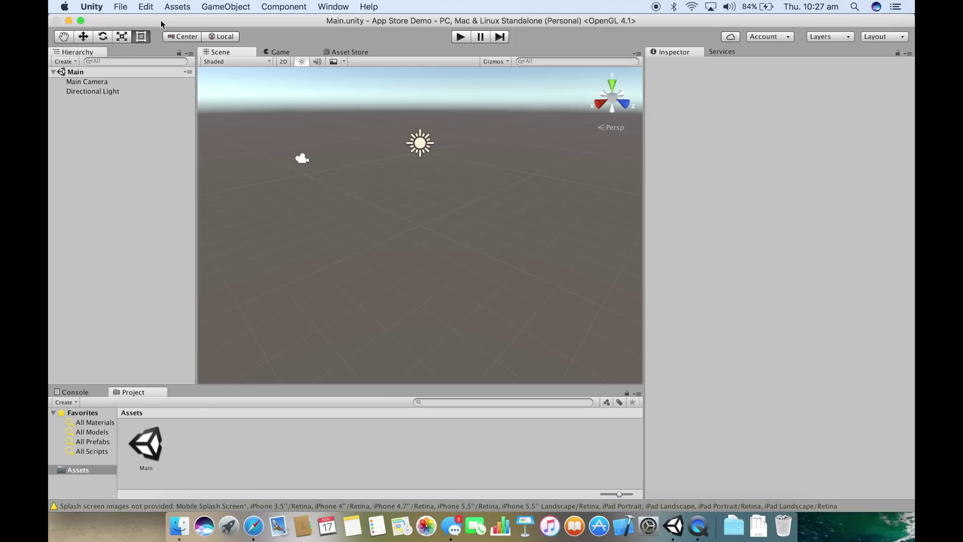
click(126, 6)
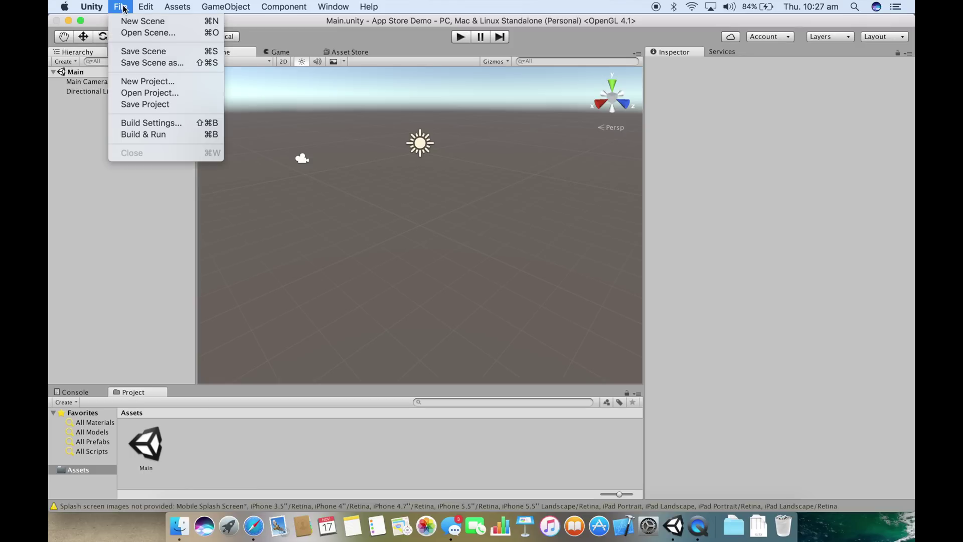
click(158, 122)
click(162, 235)
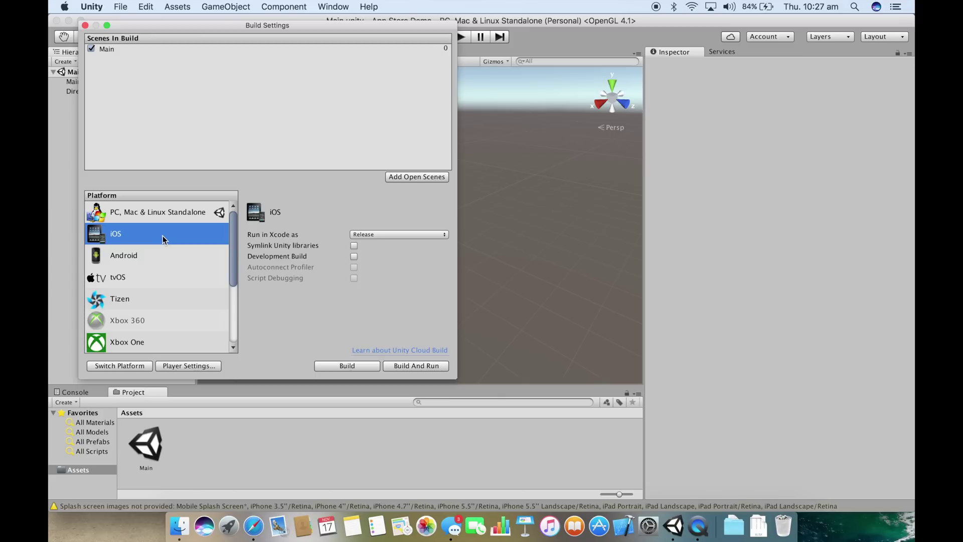
click(140, 276)
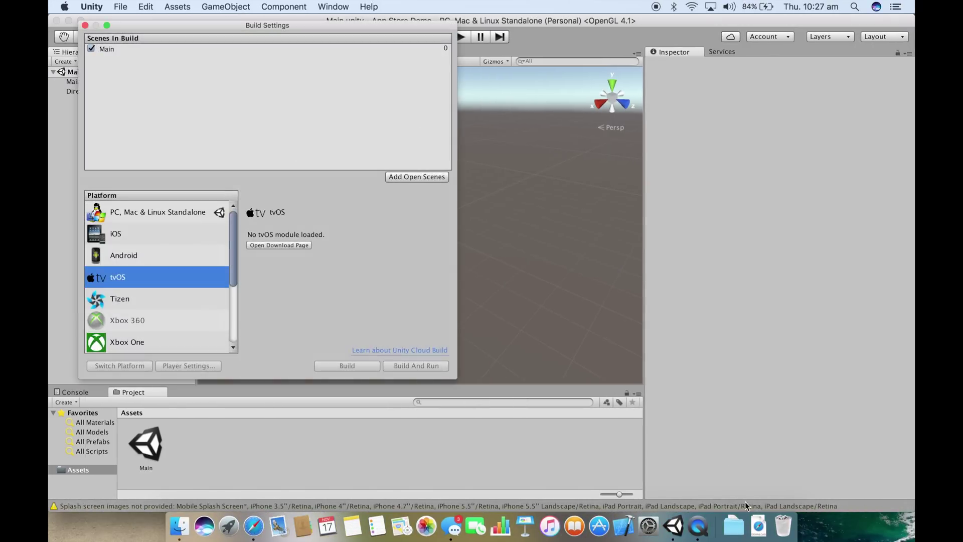
click(137, 233)
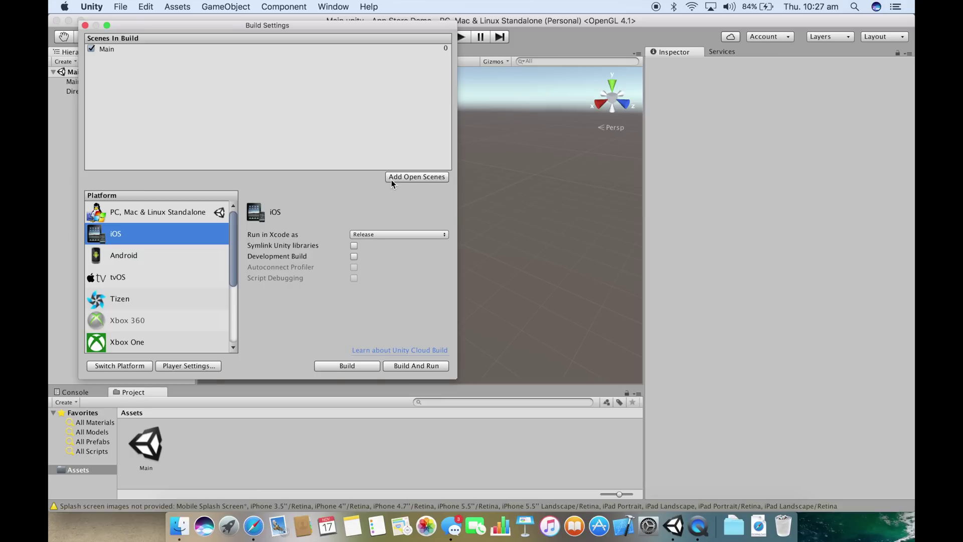
click(524, 183)
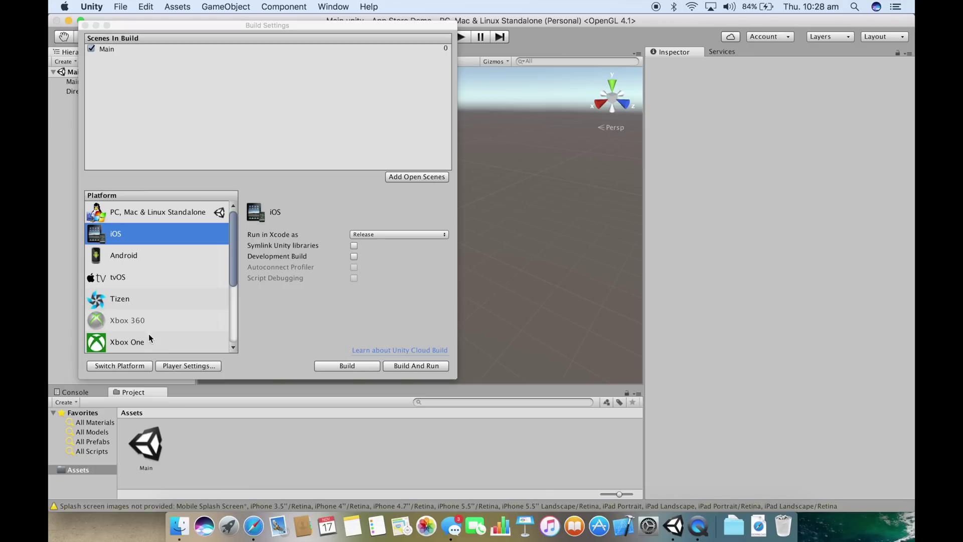
click(130, 229)
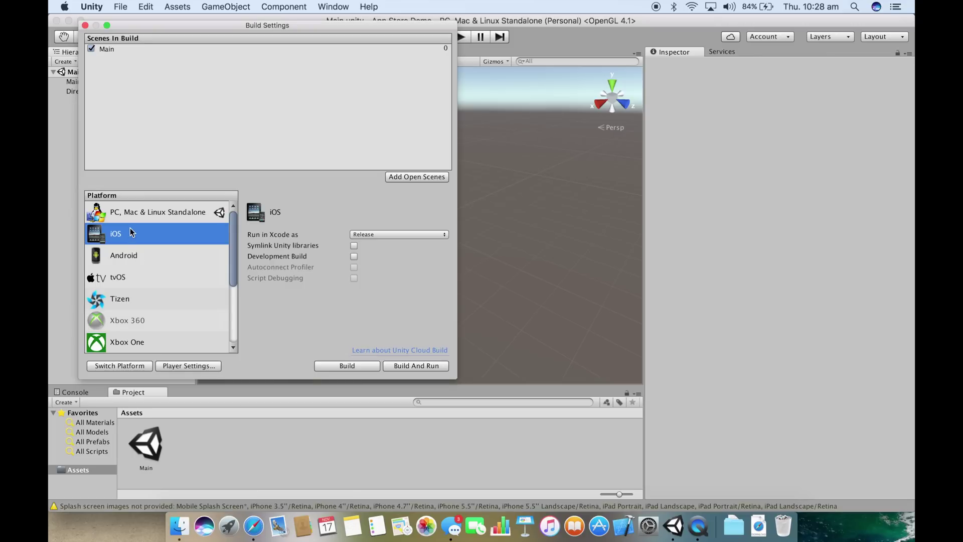
click(115, 365)
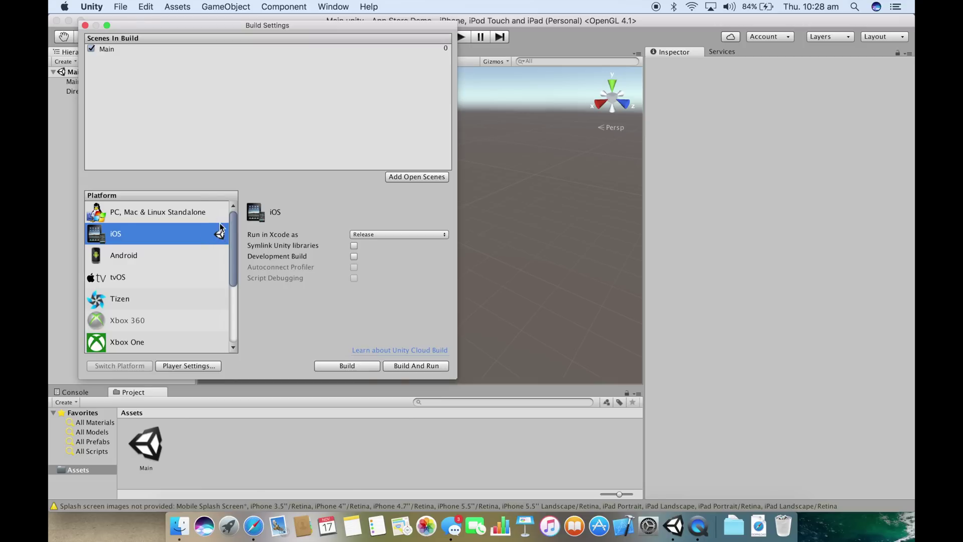
Look through the available build platforms, open the player settings for iOS and close the build settings.
scroll(184, 231, down, 6)
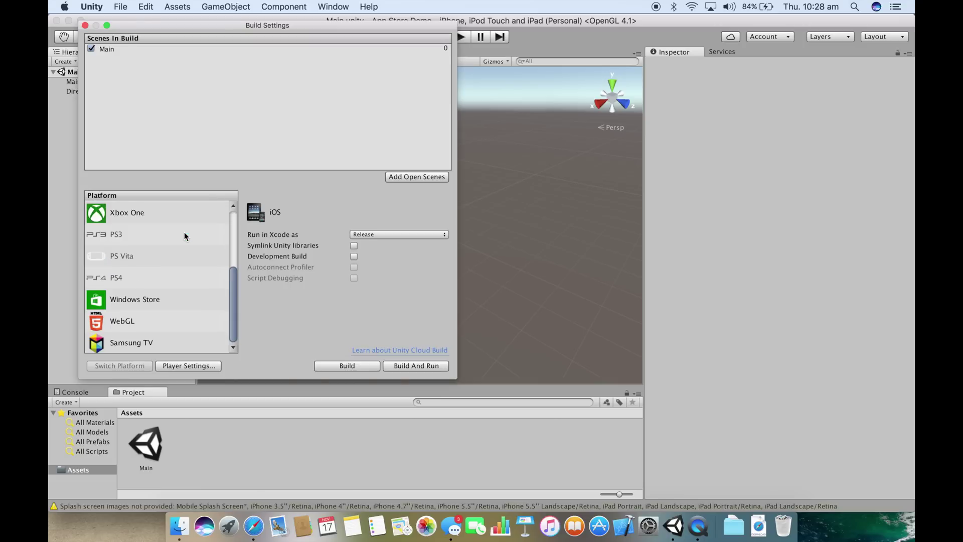
scroll(184, 232, up, 6)
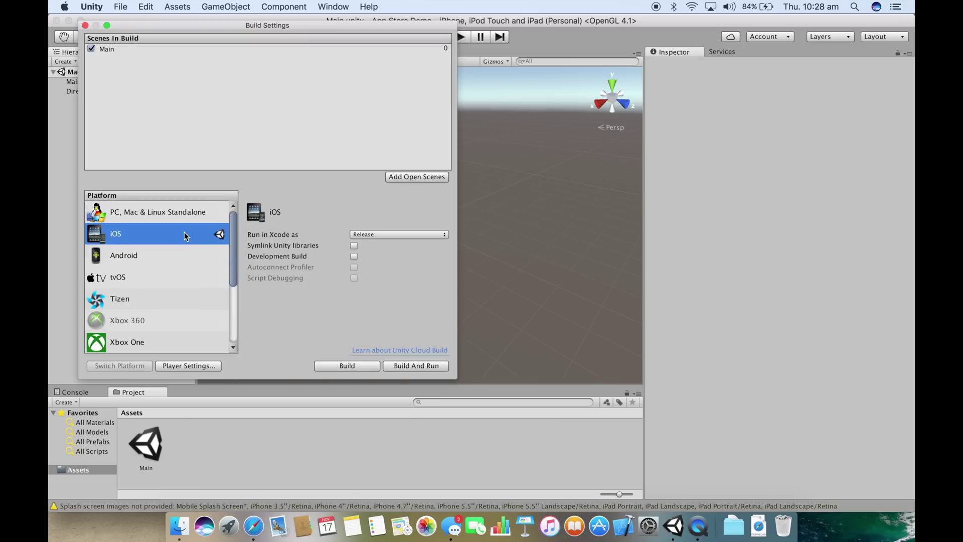
click(198, 366)
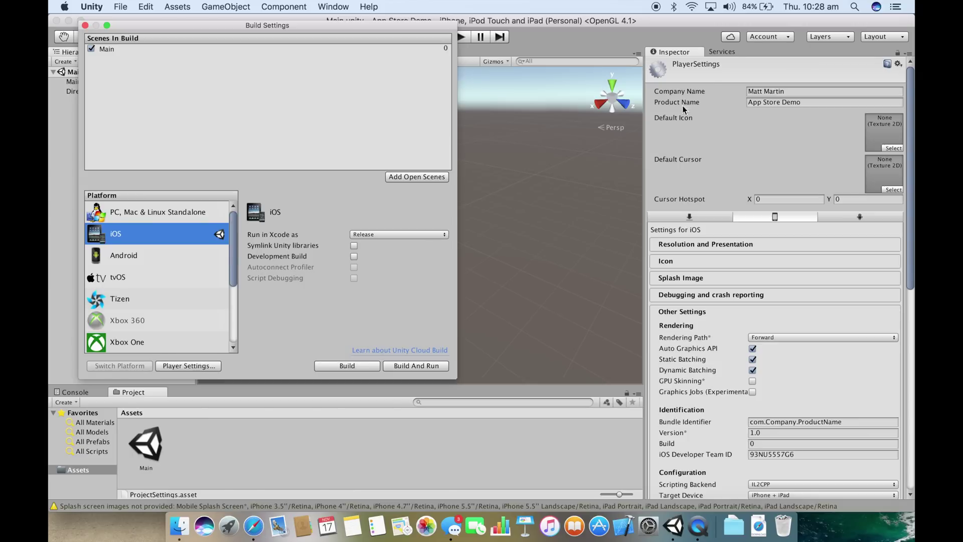
click(687, 51)
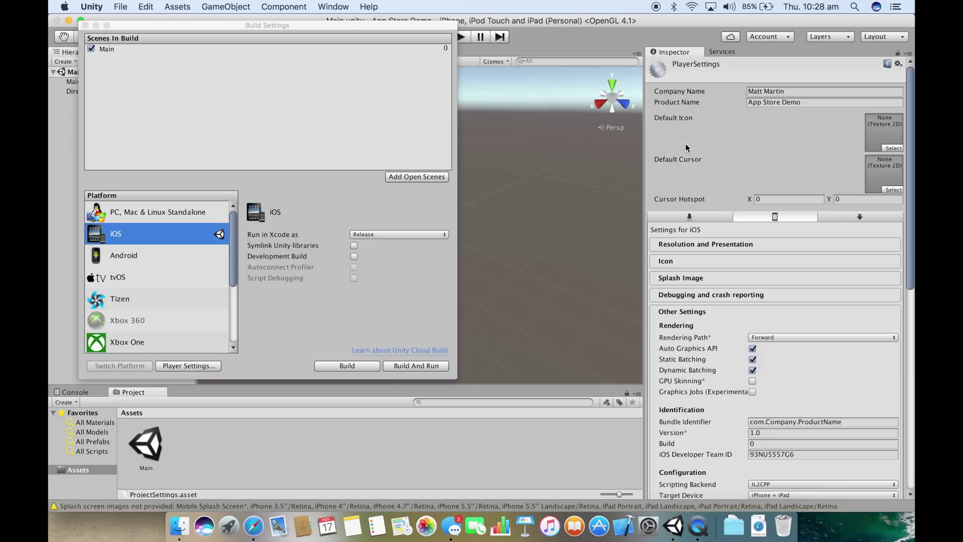
click(85, 25)
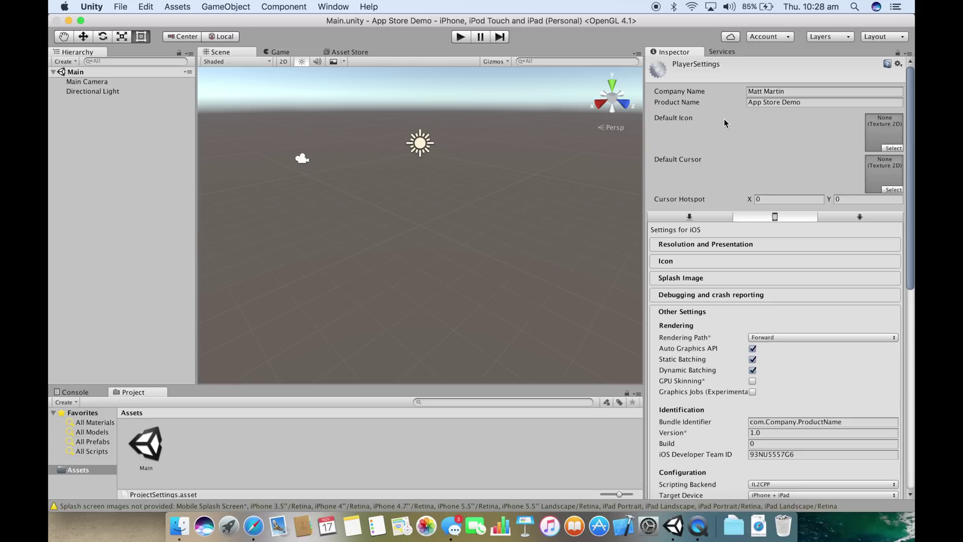
Examine the company name, product name and default icon fields in the player settings.
double_click(780, 92)
triple_click(779, 93)
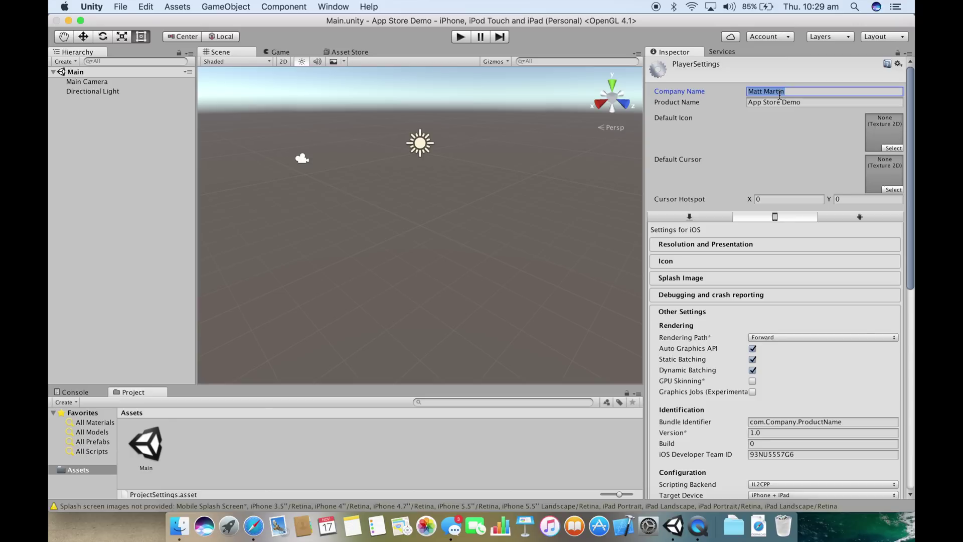
double_click(774, 102)
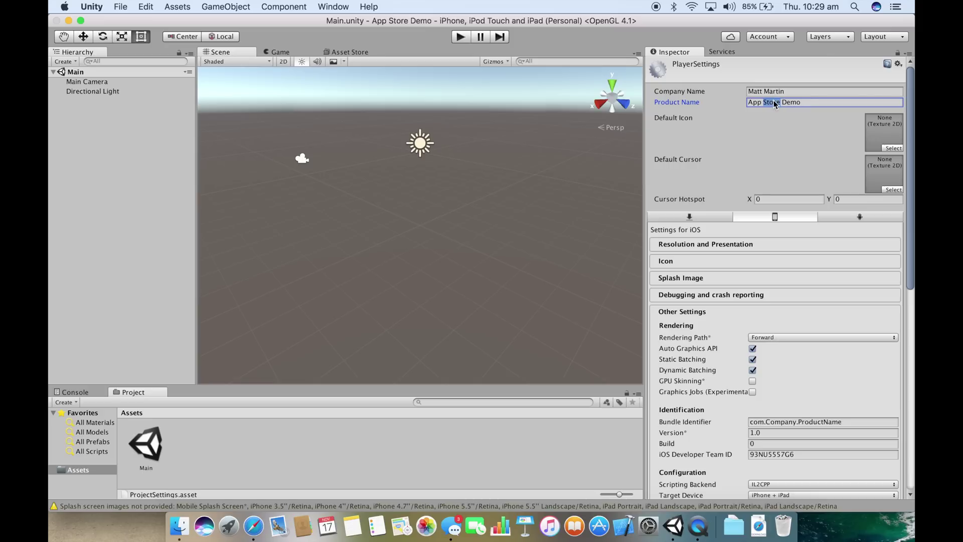
triple_click(774, 100)
click(883, 135)
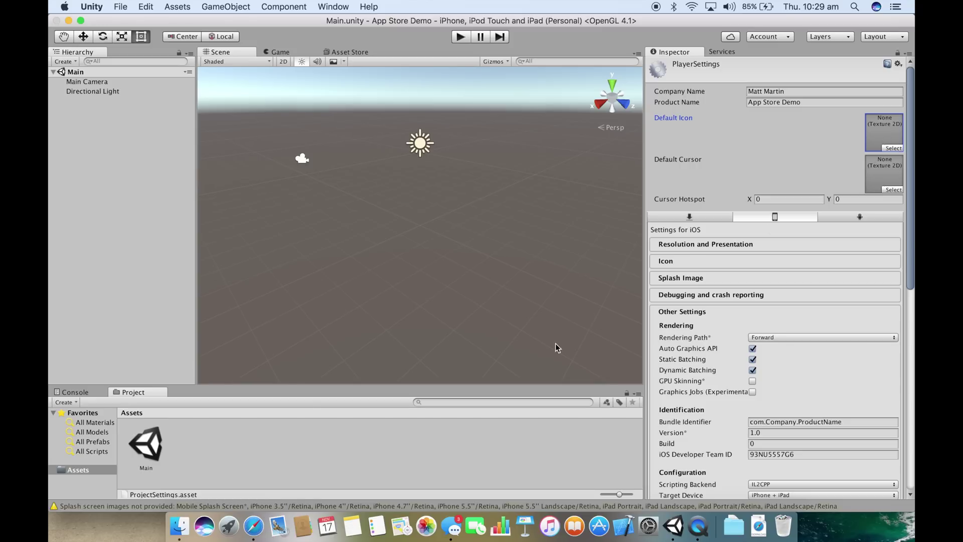
Reopen the iOS player settings from the build settings.
click(303, 466)
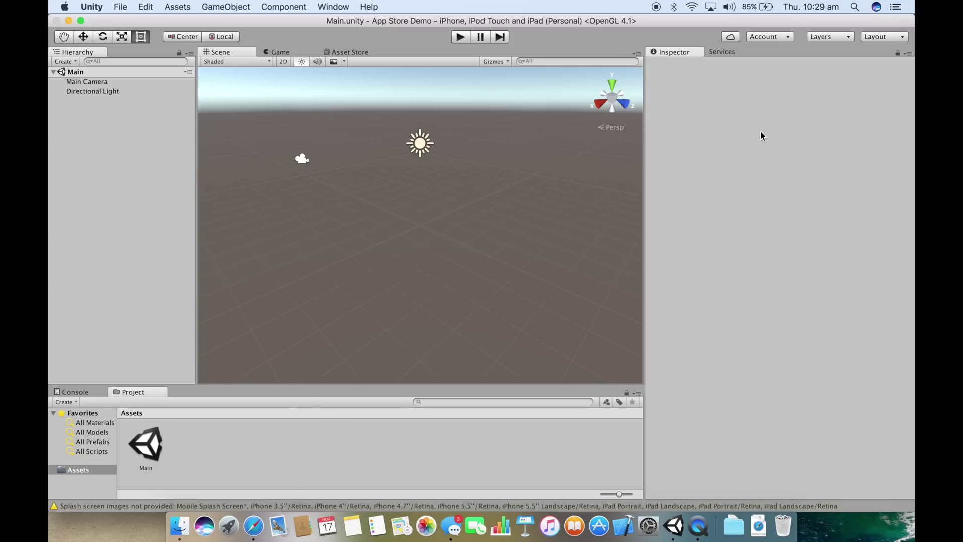
click(128, 7)
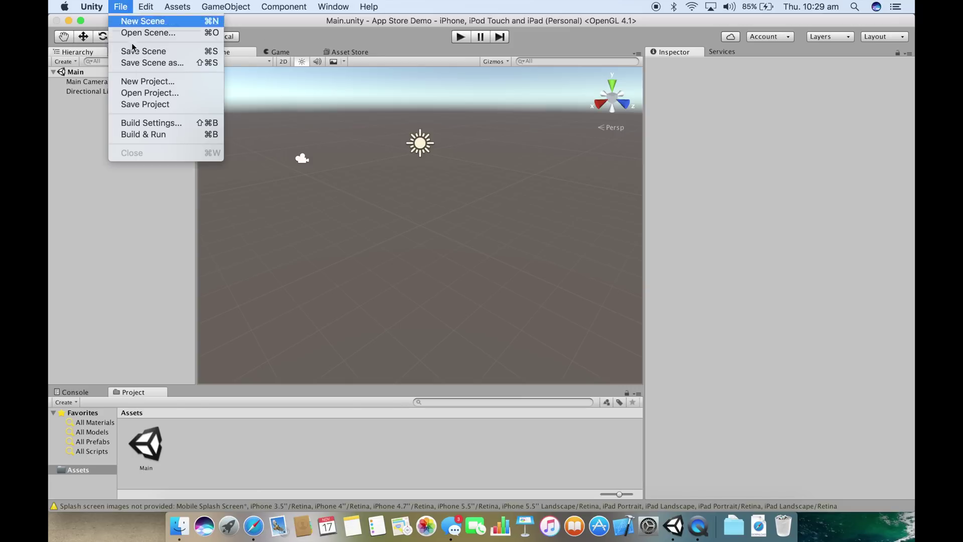
click(132, 122)
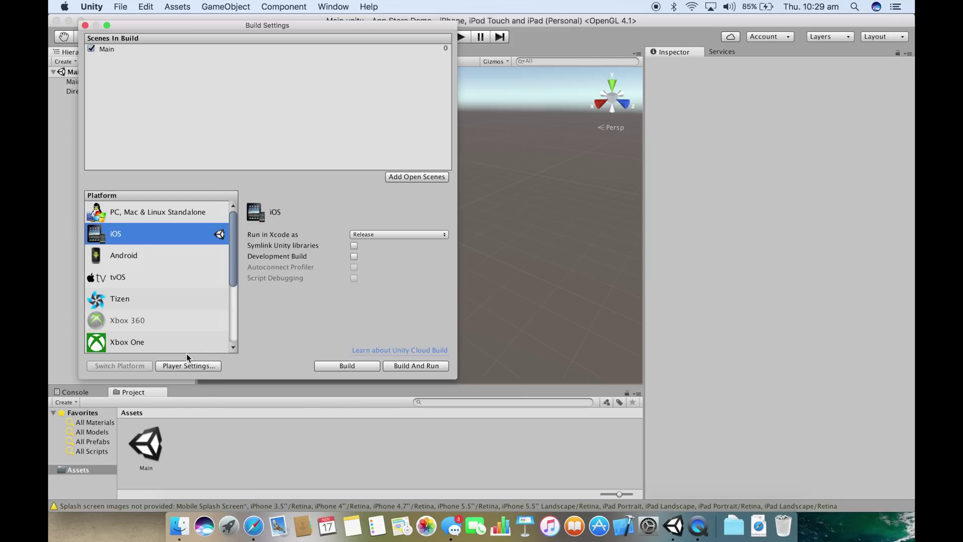
click(178, 366)
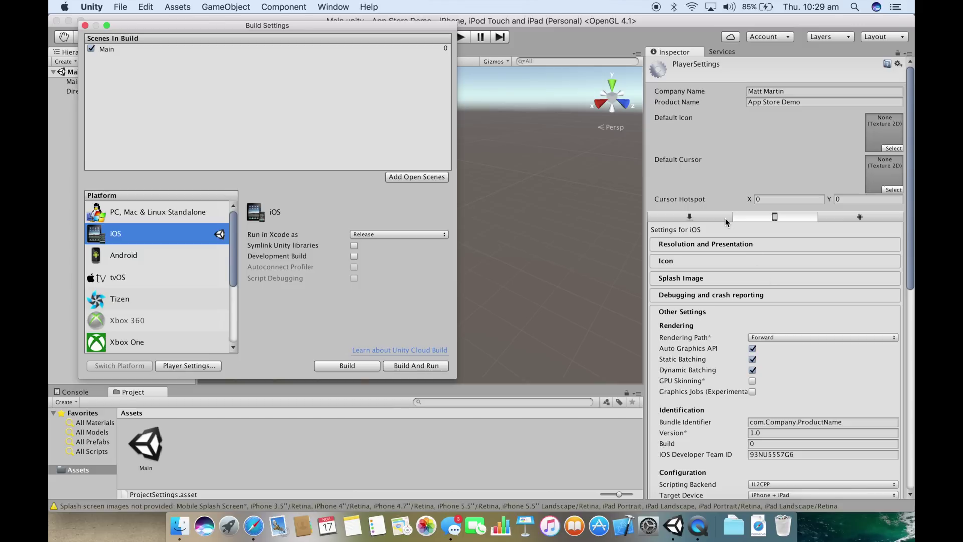
View the default cursor setting and the PC, Mac & Linux Standalone player settings, and return to the iOS settings.
click(661, 160)
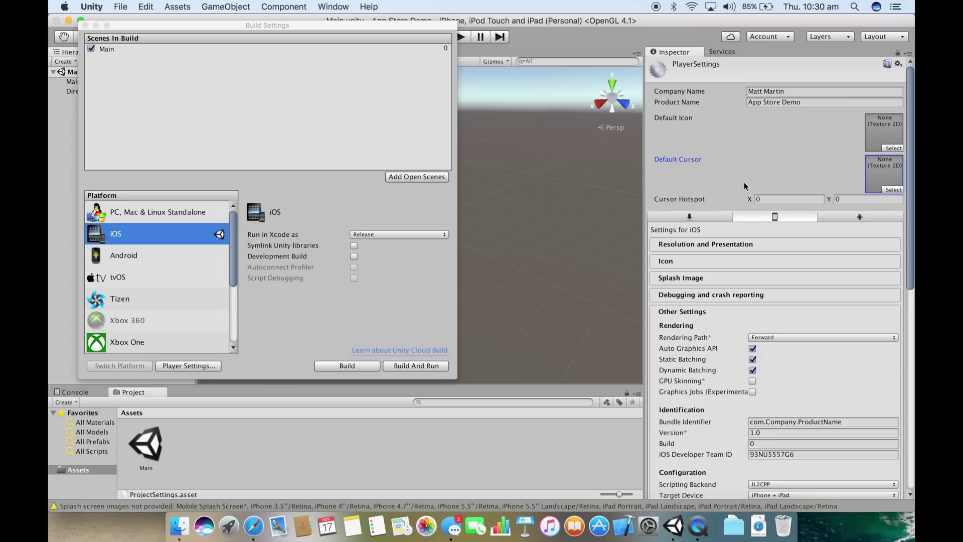
click(711, 213)
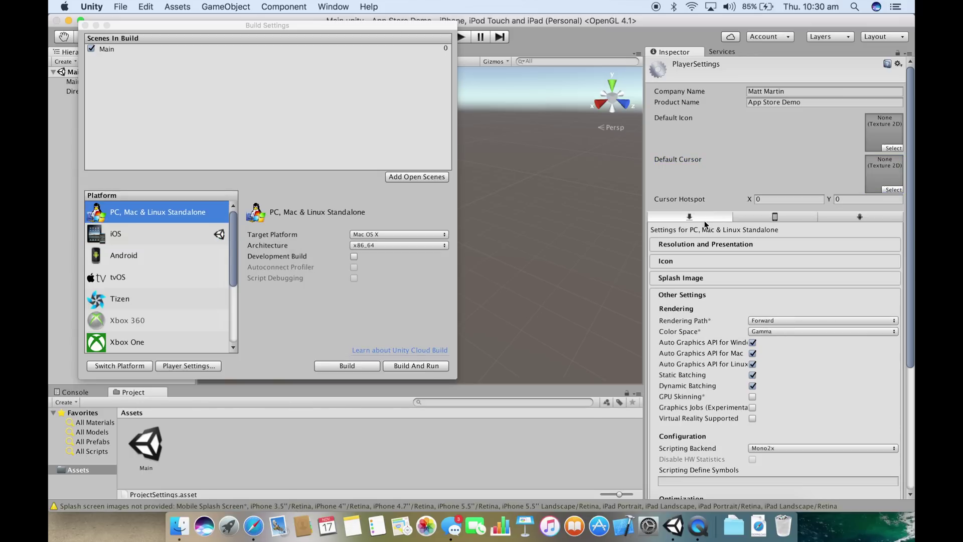
click(750, 218)
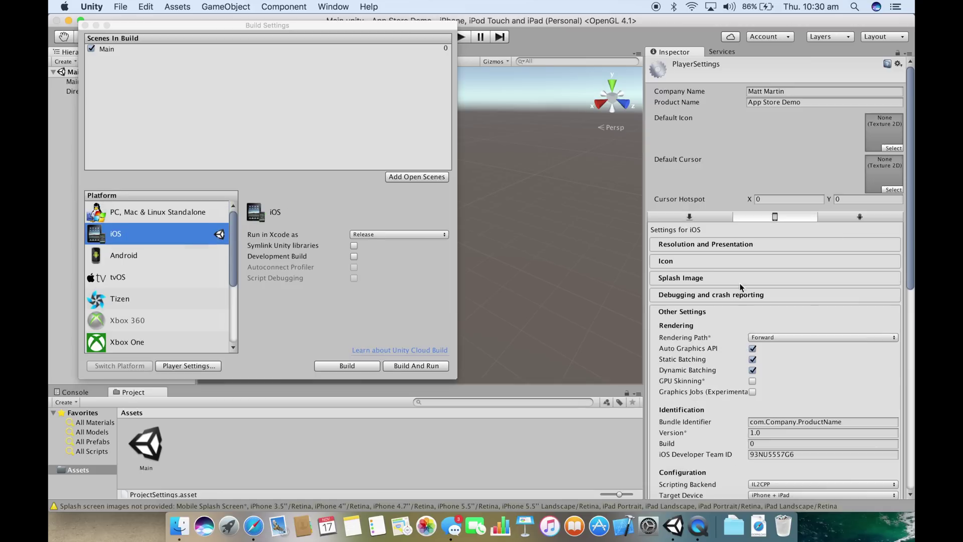
Review the orientation and status bar options under Resolution and Presentation, keeping Auto Rotation and the Default status bar style.
click(729, 245)
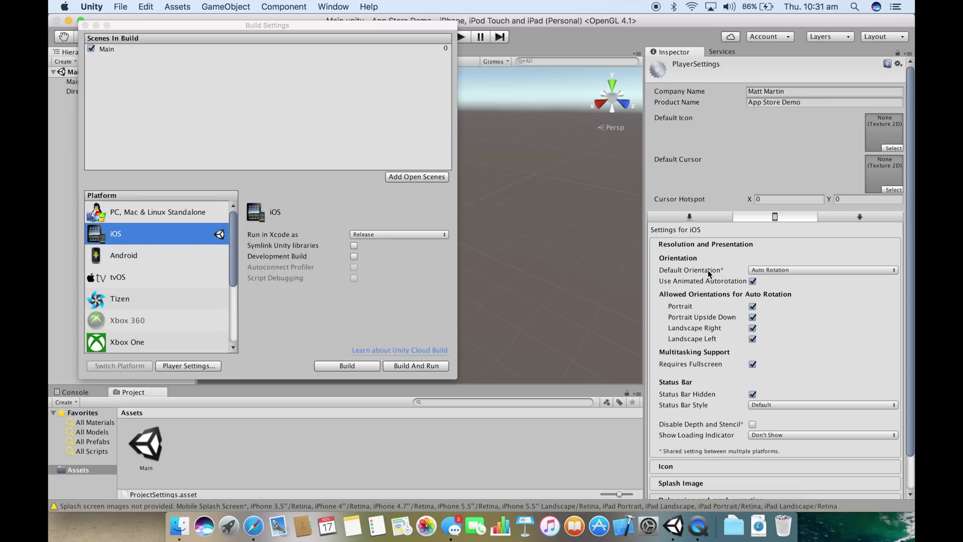
click(790, 269)
click(790, 271)
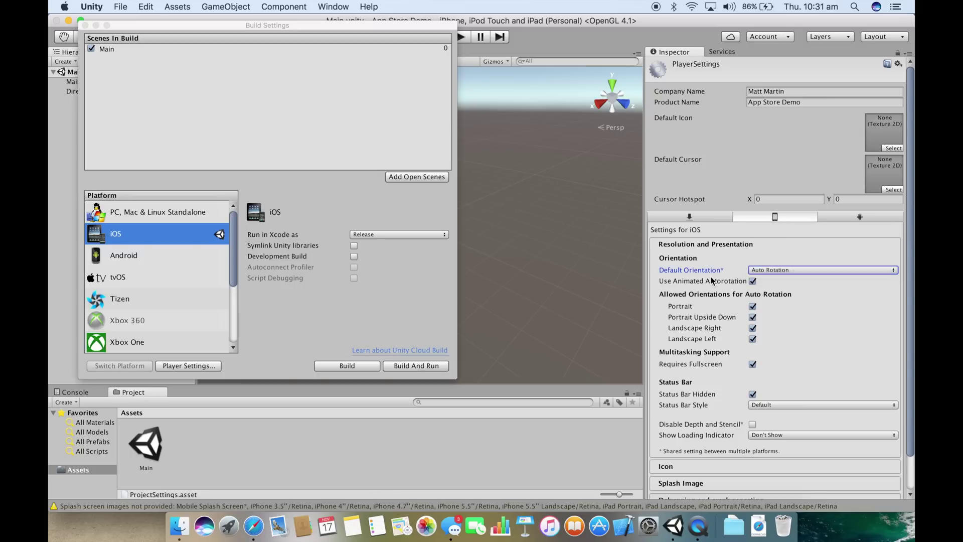
mouse_move(712, 281)
click(786, 404)
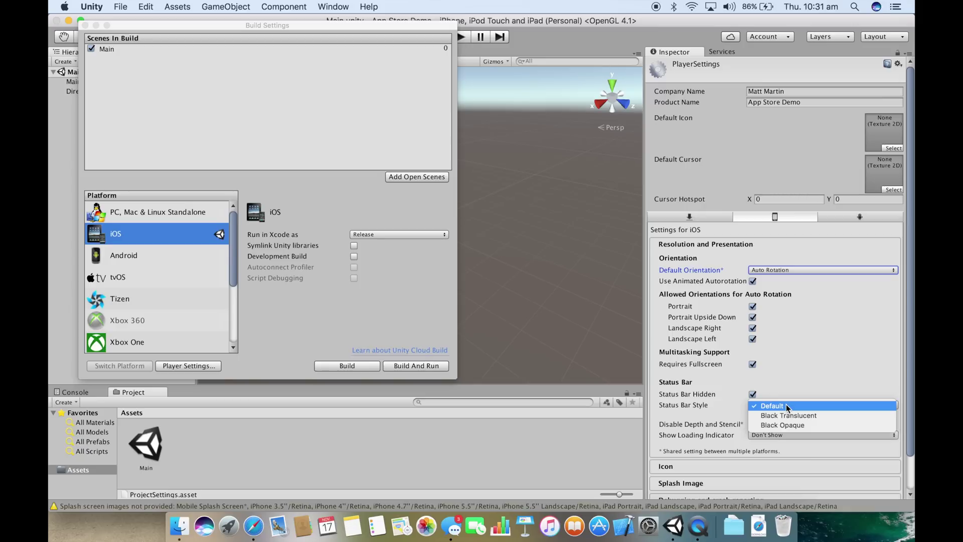
click(786, 405)
scroll(709, 437, down, 2)
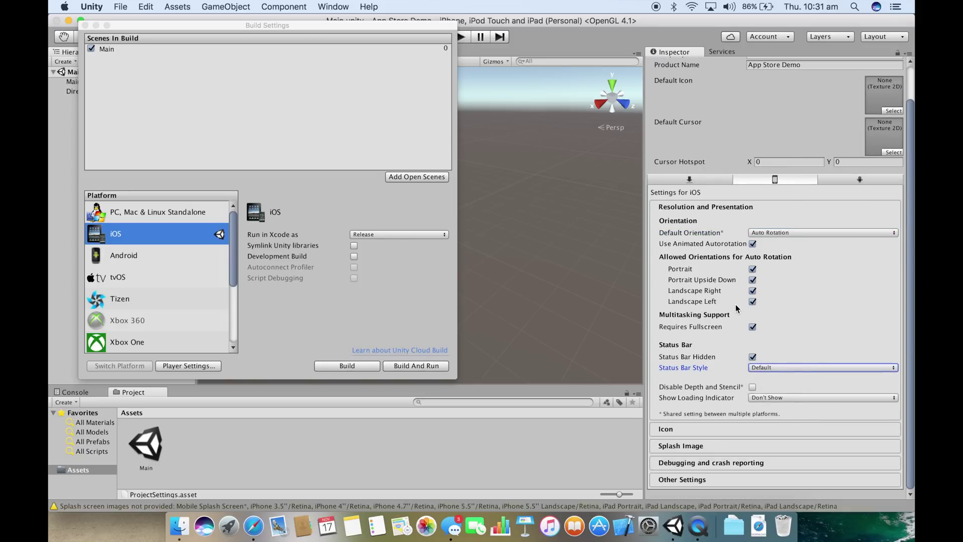
click(730, 207)
Review the icon sizes in the Icon section of the iOS settings and collapse the section.
click(672, 262)
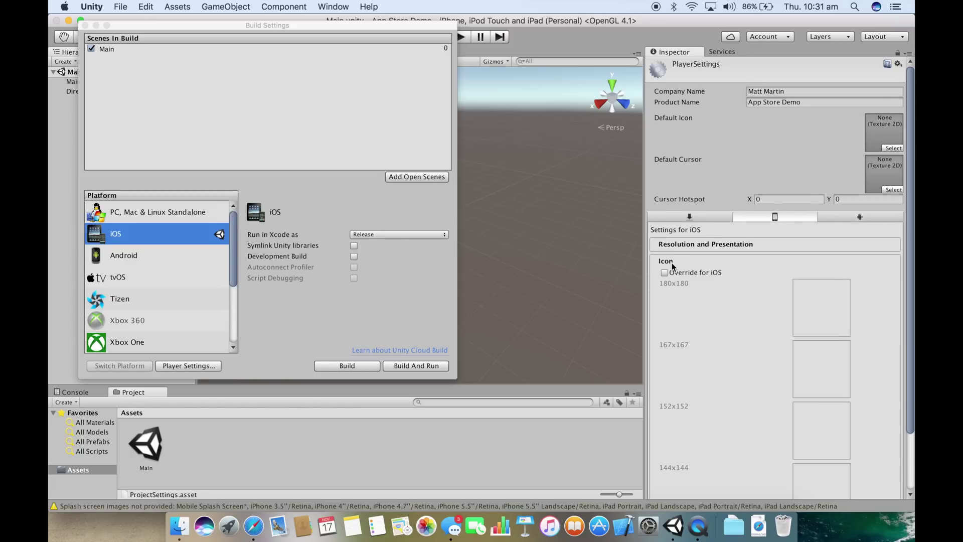
scroll(707, 334, down, 5)
scroll(707, 334, up, 5)
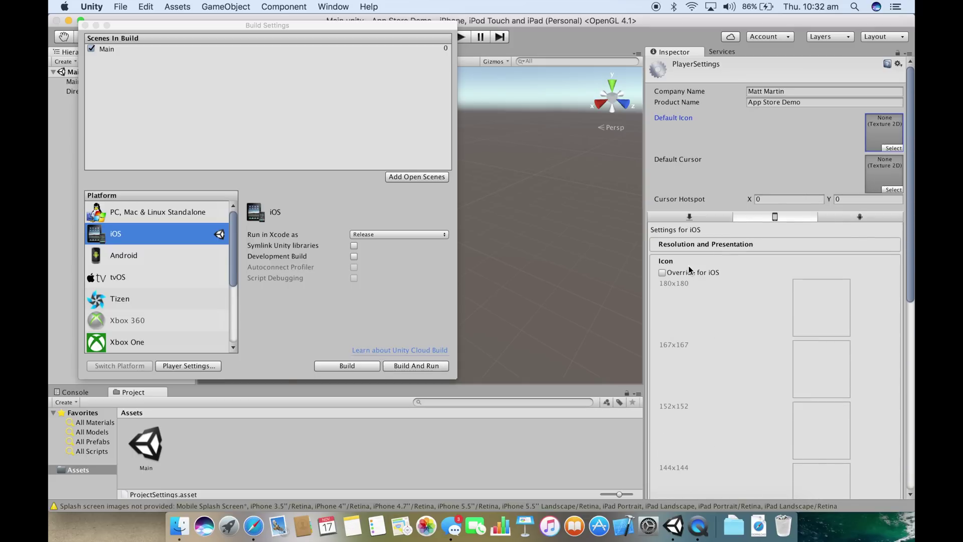
click(688, 266)
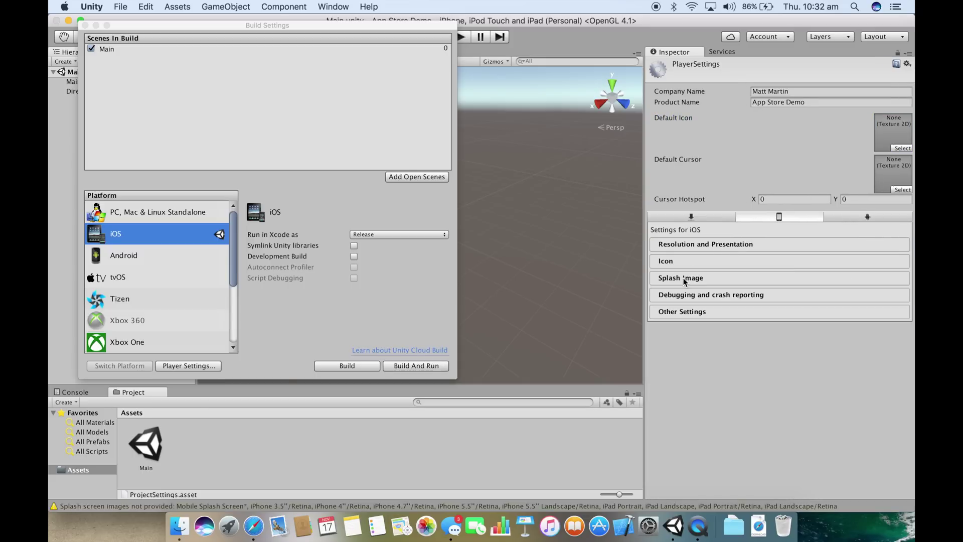
Examine the Splash Image and the Debugging and crash reporting sections of the iOS settings, collapsing each.
click(683, 279)
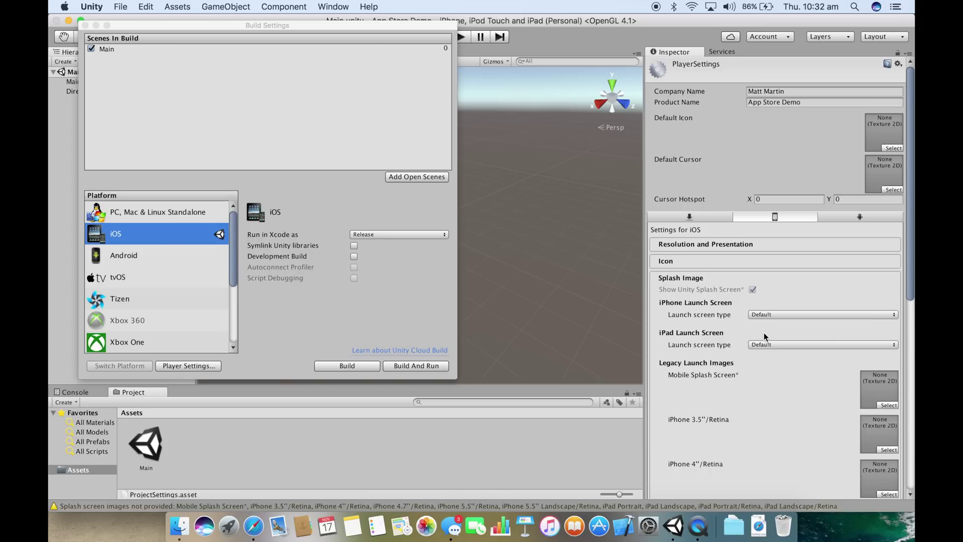
click(729, 275)
click(686, 295)
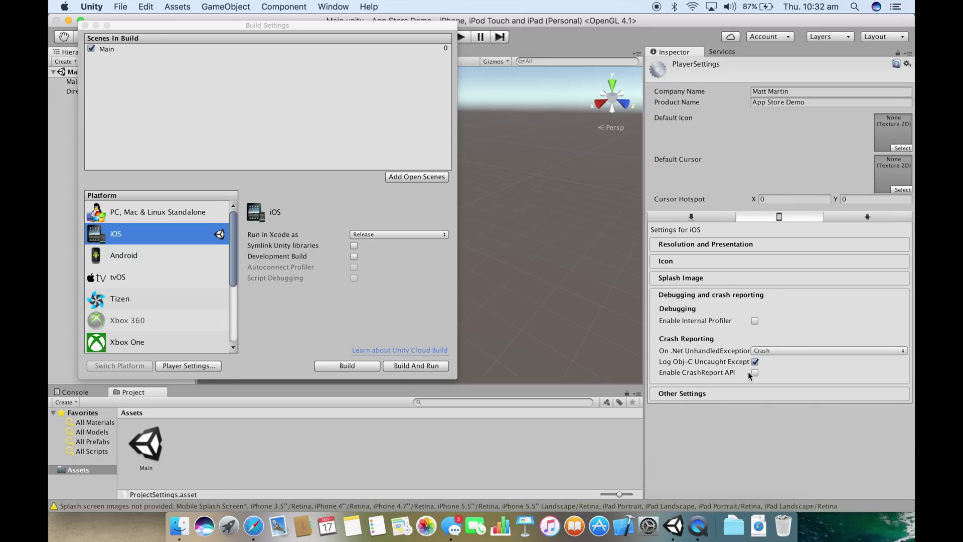
click(724, 295)
Expand Other Settings for iOS and review the Rendering options and the bundle identifier, version, build and developer team ID fields.
click(697, 311)
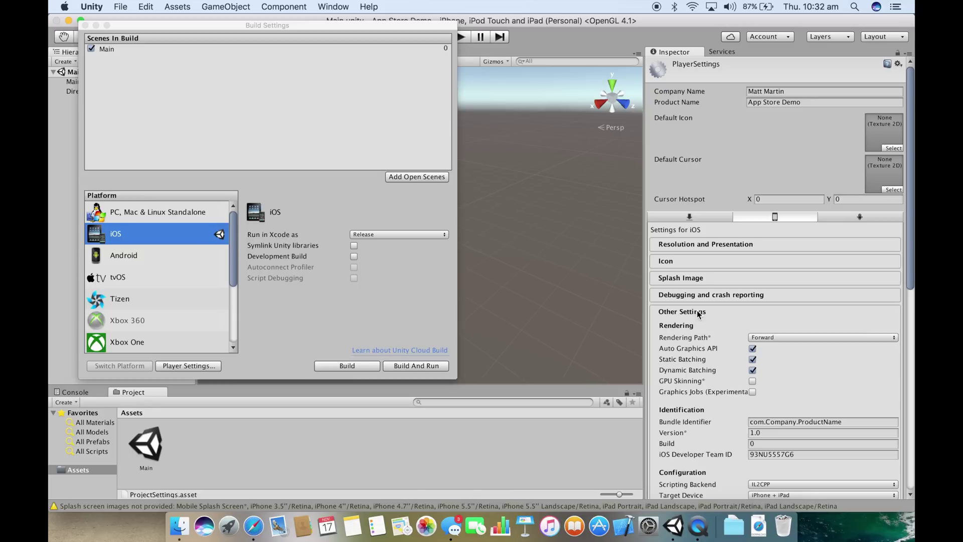
scroll(697, 310, down, 5)
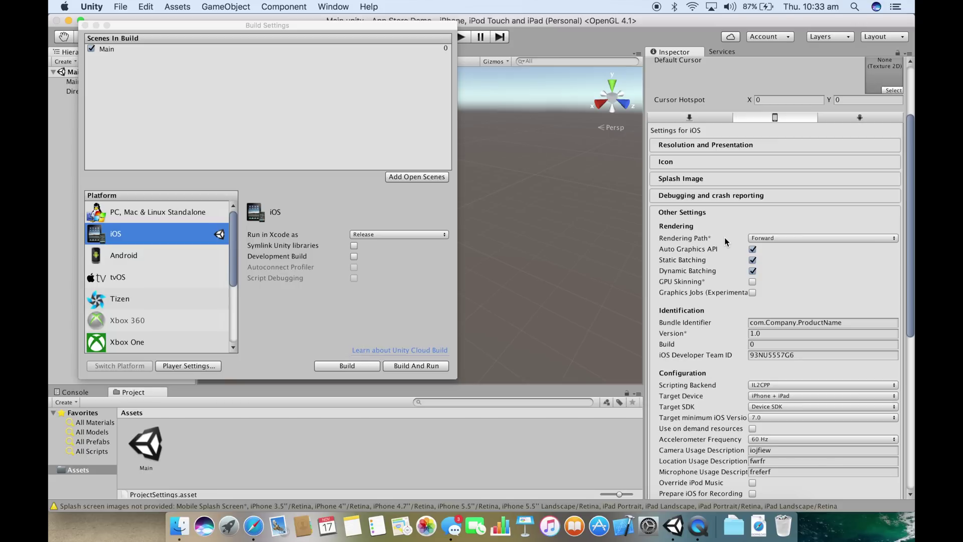
scroll(717, 315, down, 6)
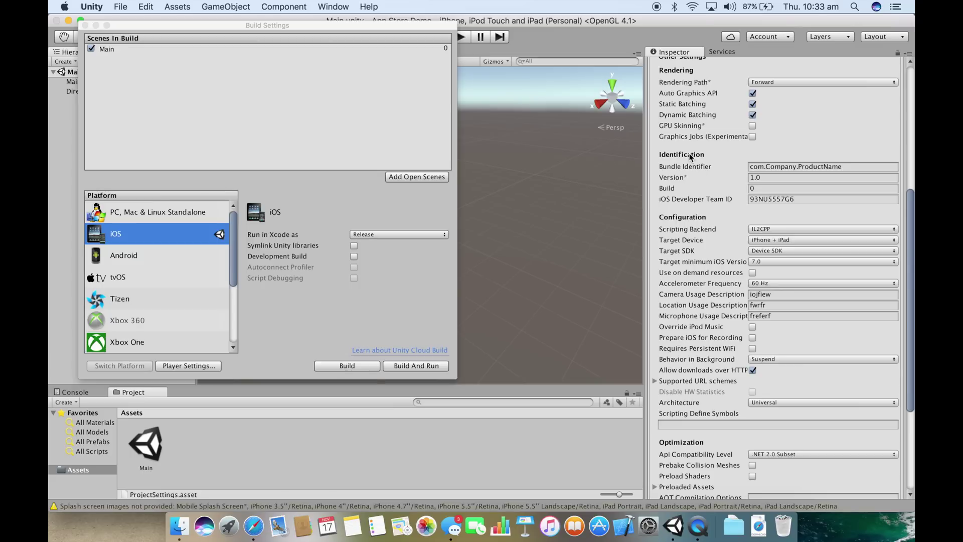
click(690, 166)
scroll(675, 246, up, 5)
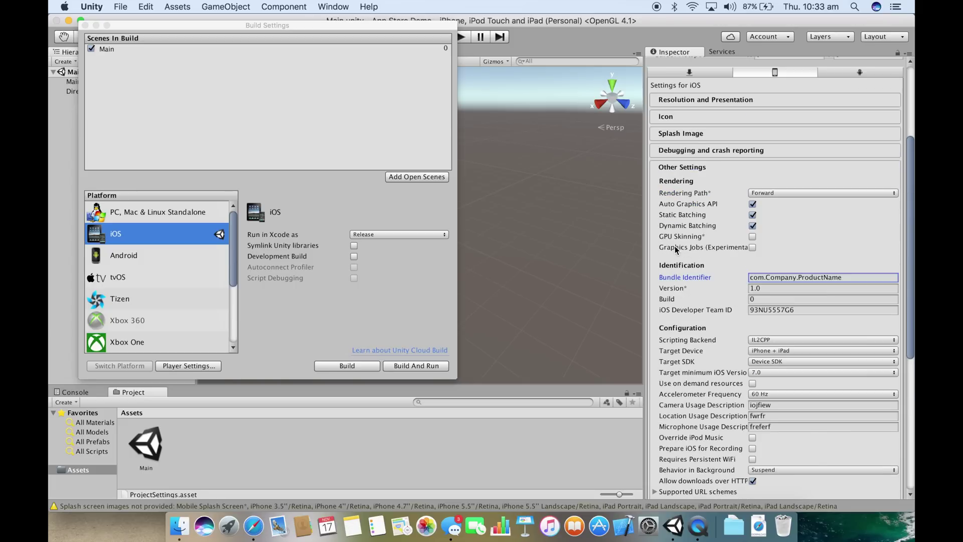
click(678, 283)
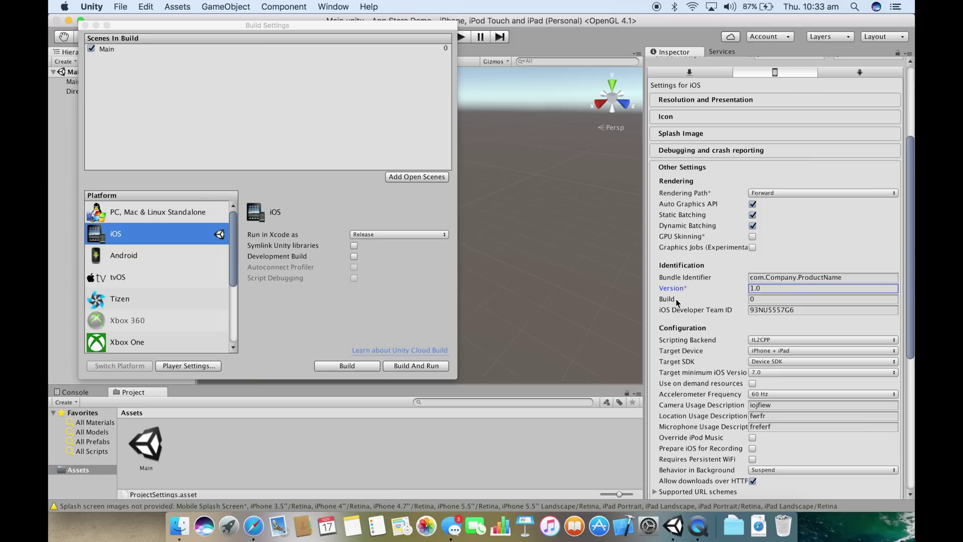
click(674, 300)
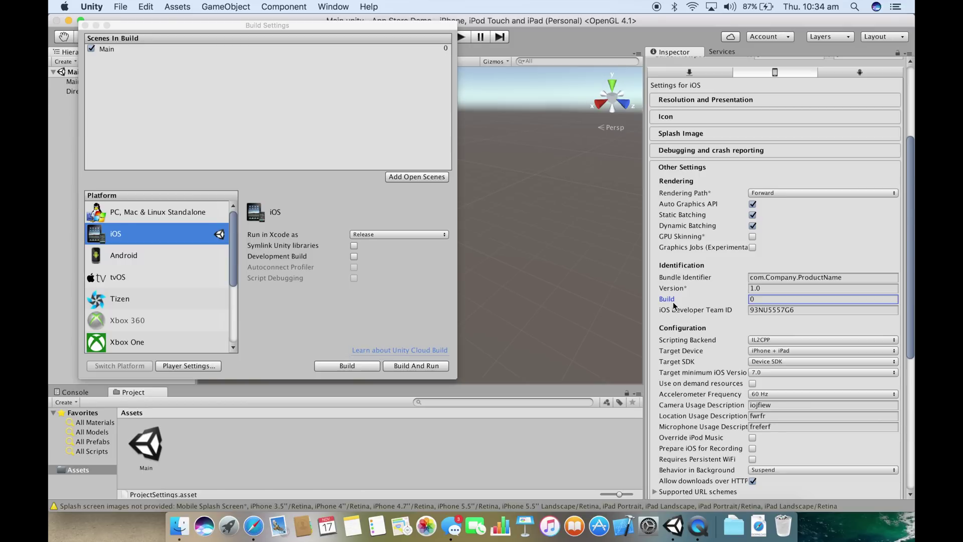
click(670, 307)
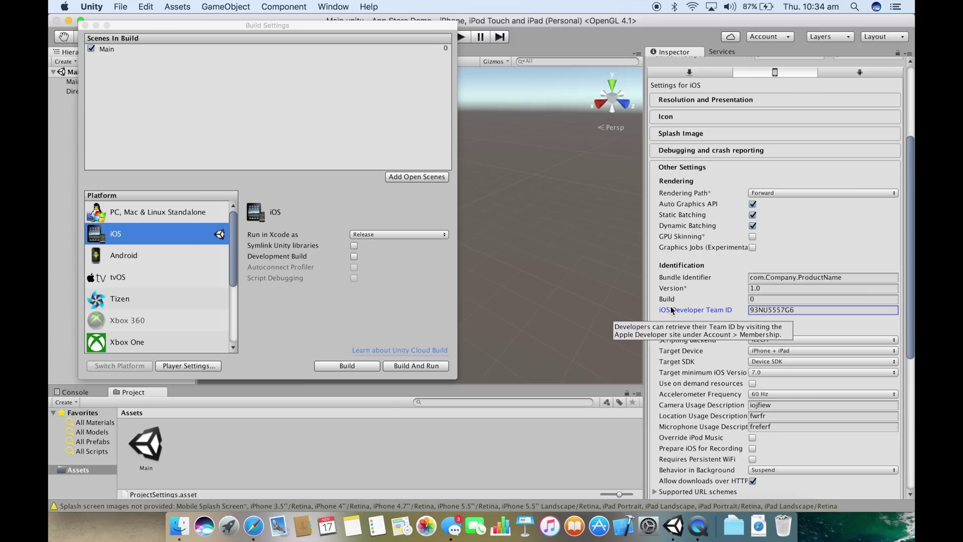
Switch to Safari and open the Apple Developer account page at developer.apple.com to locate the Membership section.
key(super+Tab)
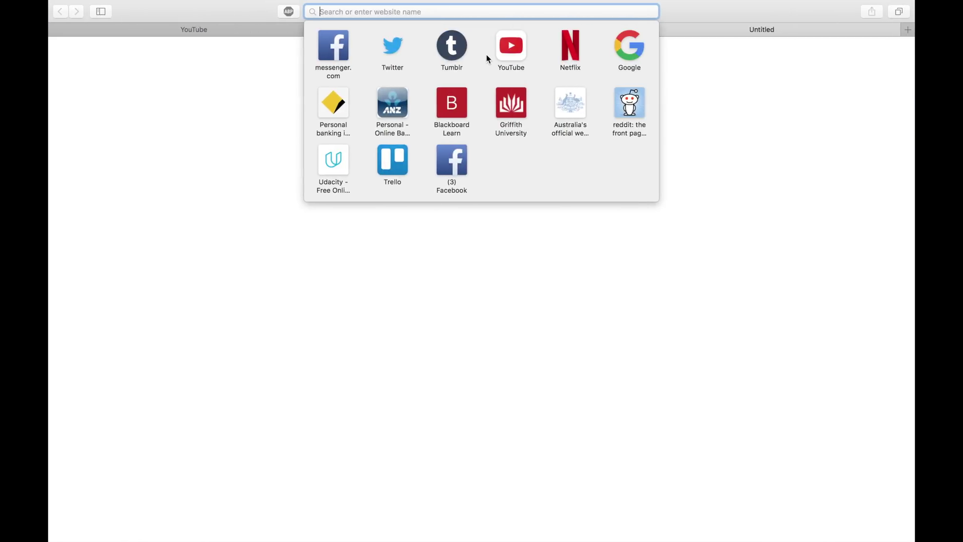
text(devl)
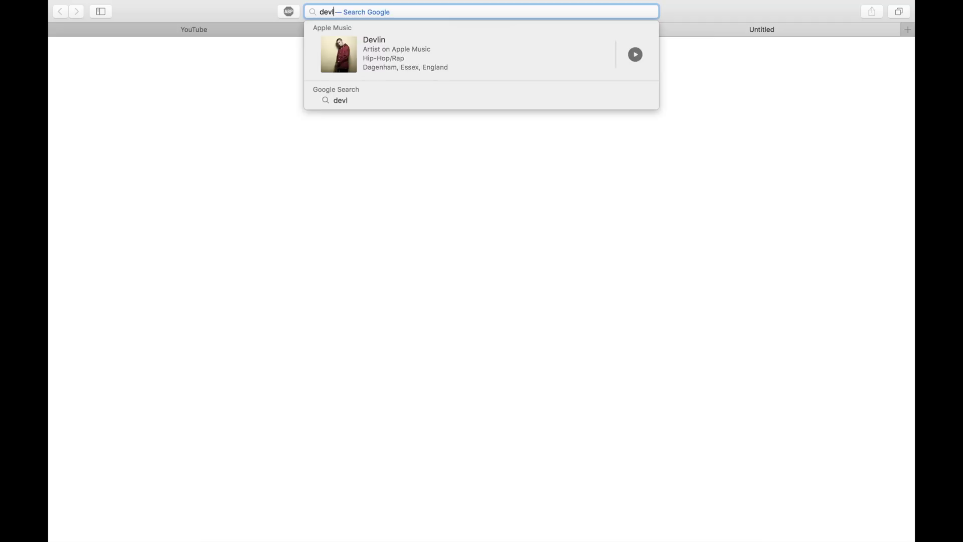
key(BackSpace)
key(BackSpace)
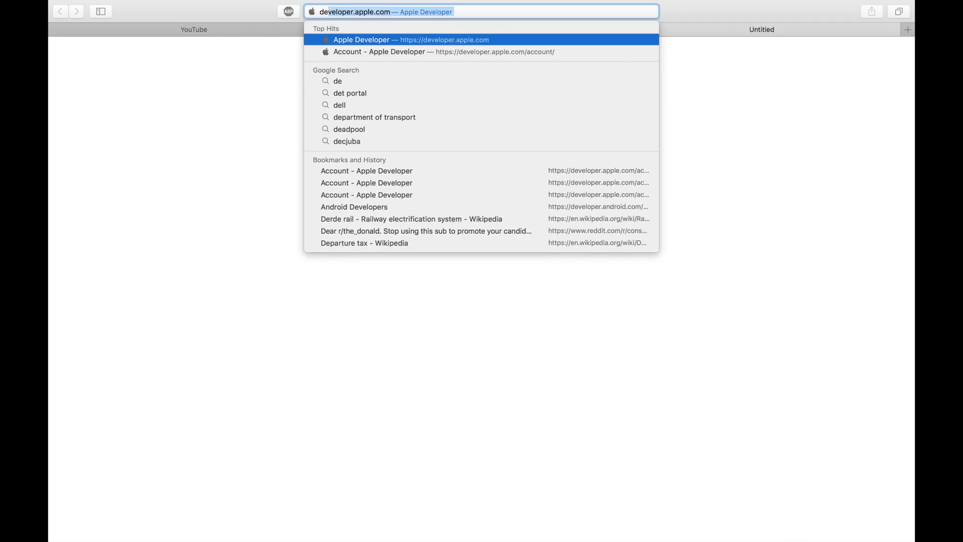
key(Return)
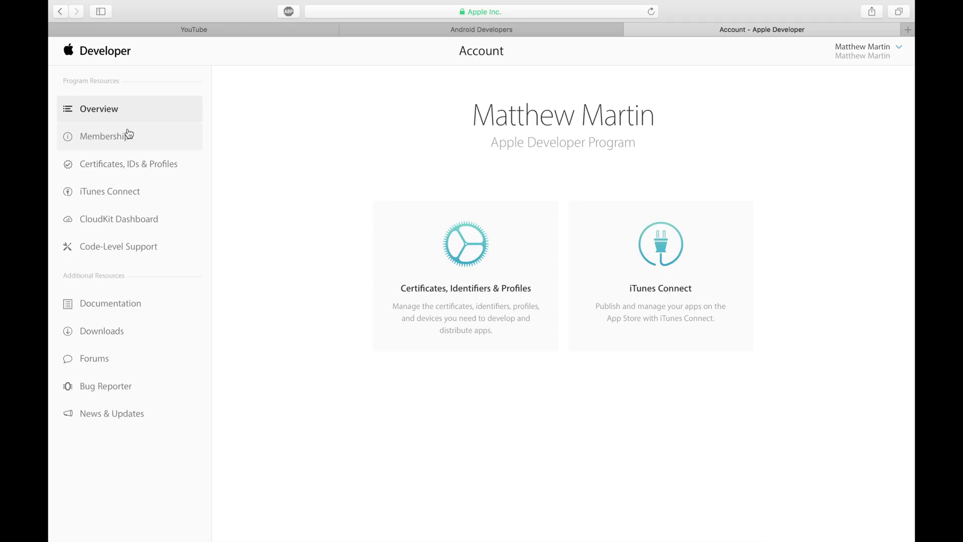
Return to Unity, select the iOS Developer Team ID value and close the Build Settings window.
key(ctrl+Right)
double_click(761, 309)
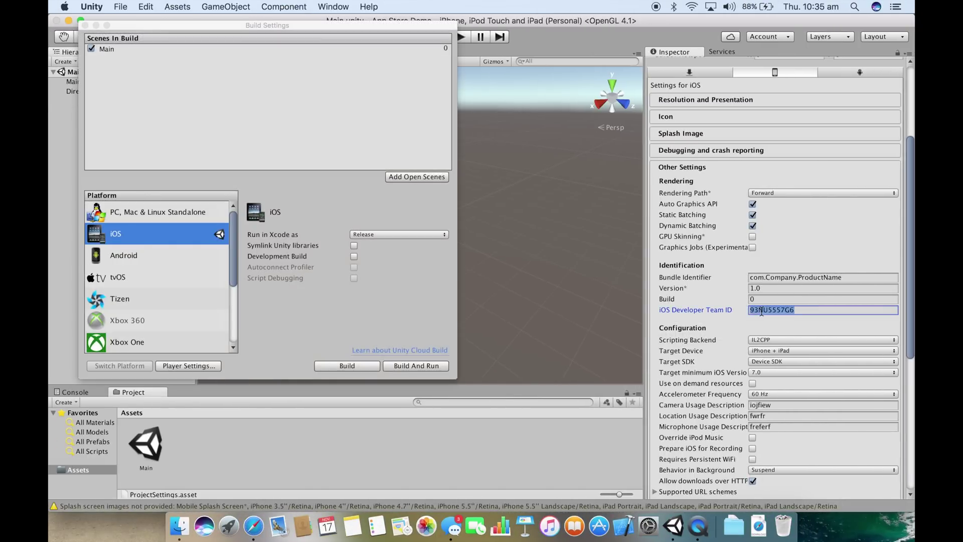
click(84, 25)
Review the available Scripting Backend and Target Device options under Configuration, keeping IL2CPP and iPhone + iPad.
scroll(777, 251, down, 5)
key(Tab)
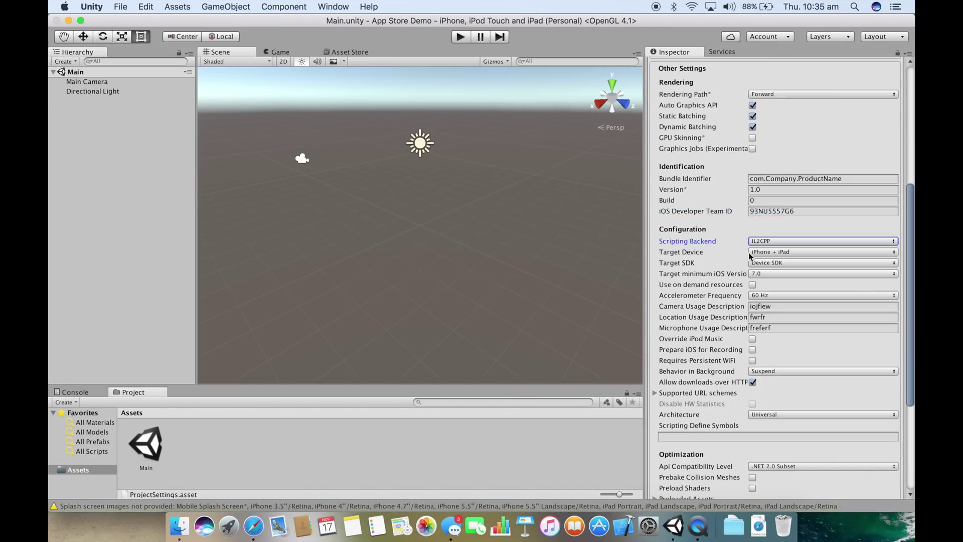
click(755, 242)
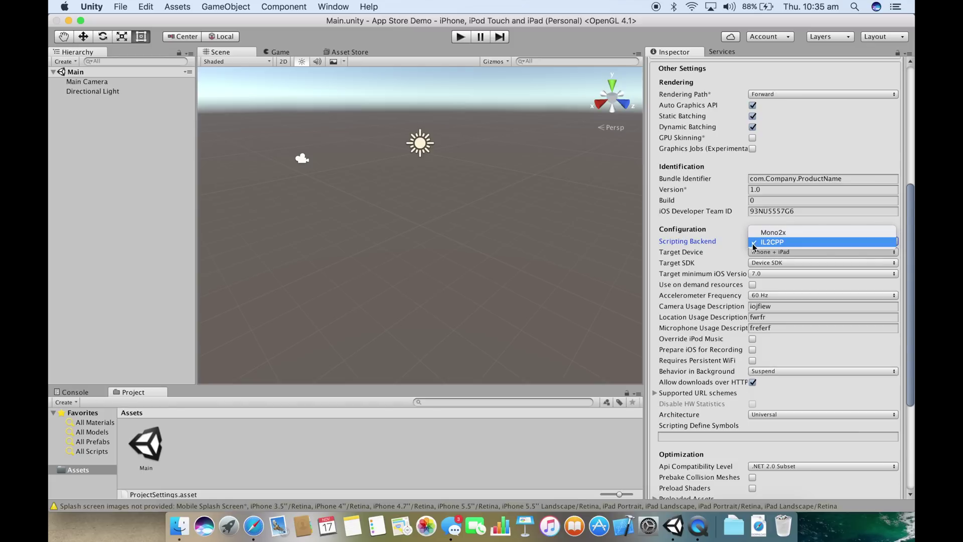
click(692, 242)
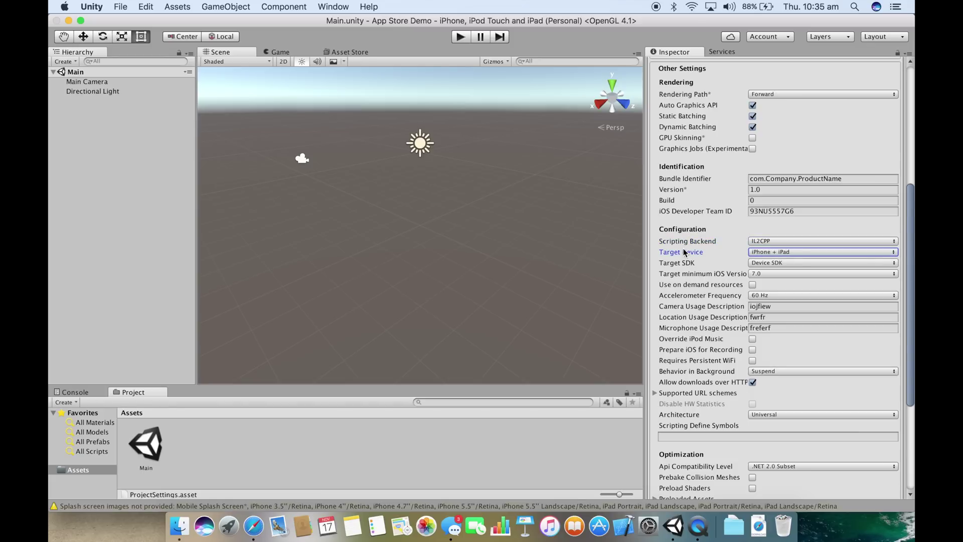
click(757, 252)
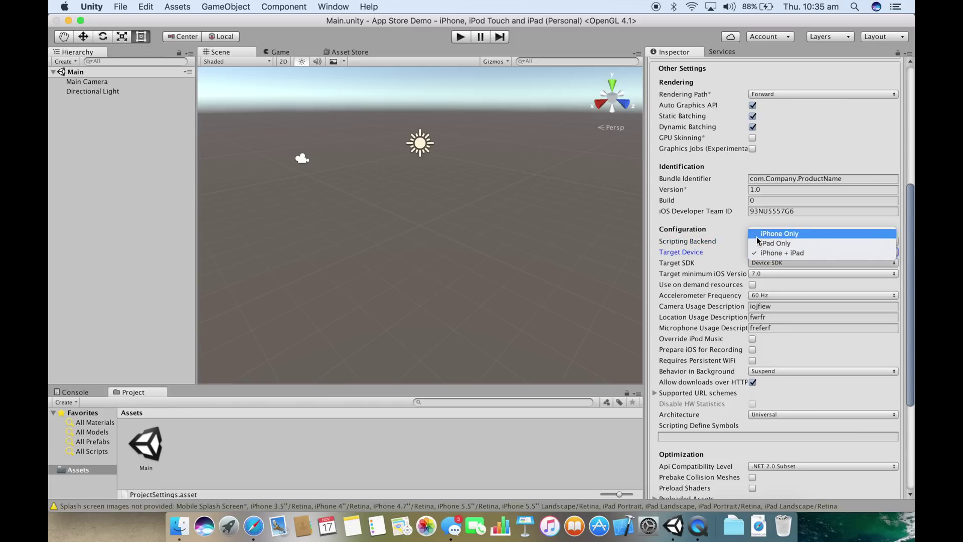
click(696, 255)
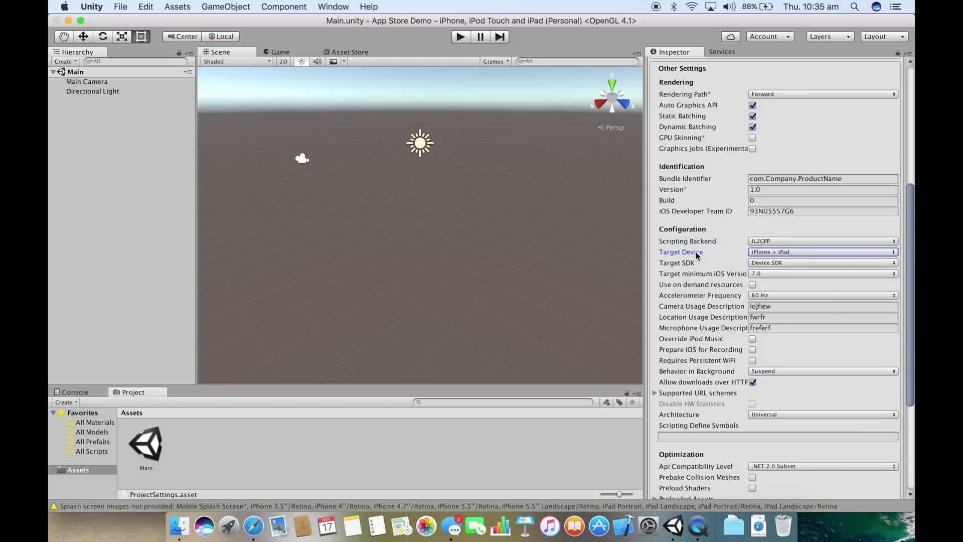
Switch the Target SDK to Simulator SDK and back to Device SDK.
click(691, 263)
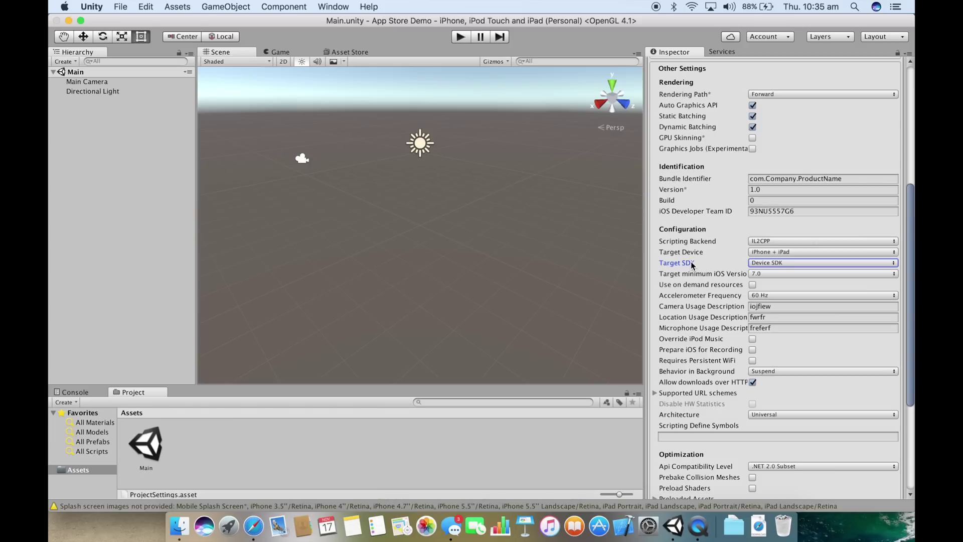
click(766, 263)
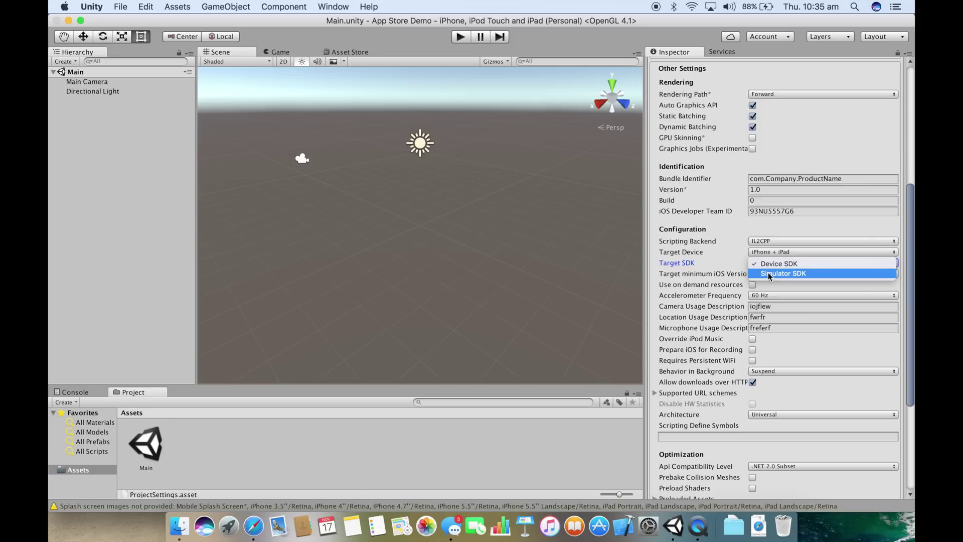
click(768, 274)
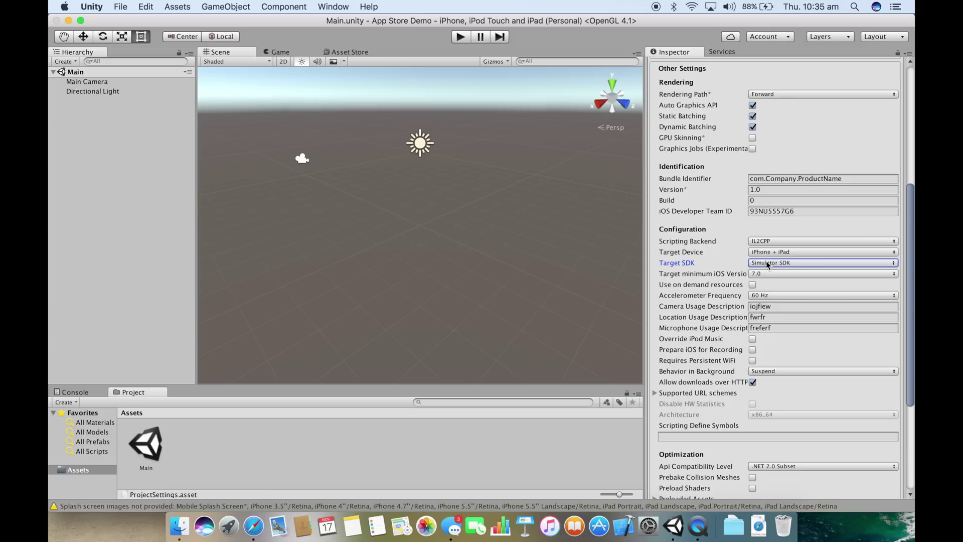
click(766, 261)
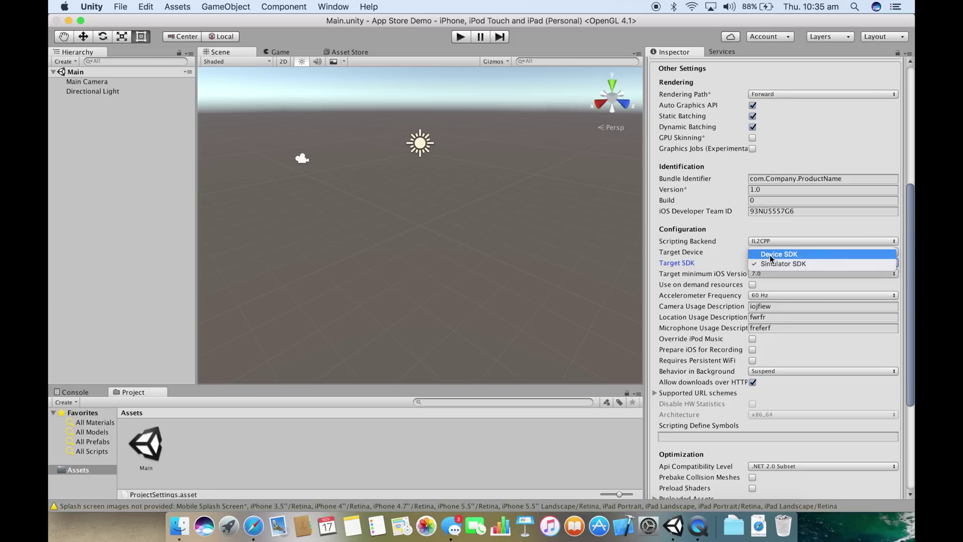
click(771, 254)
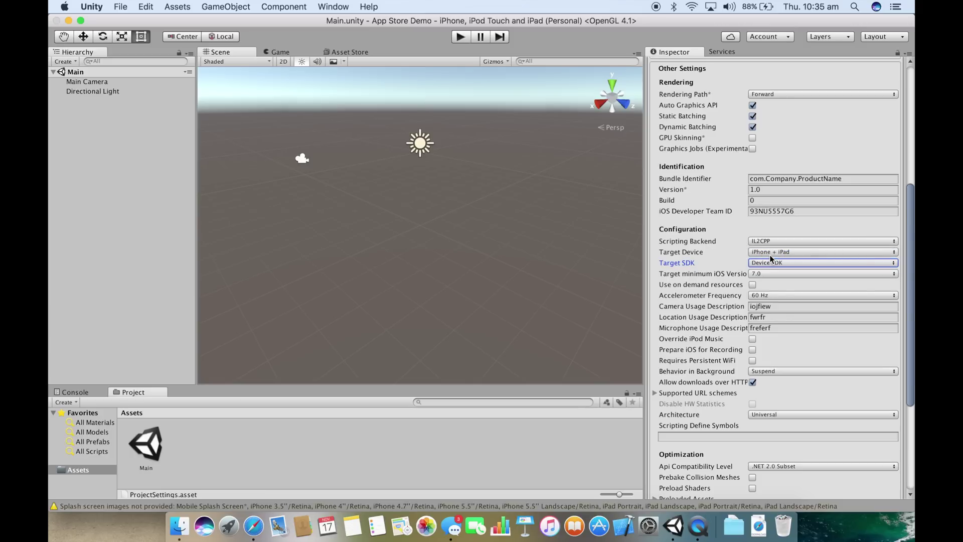
Review the minimum iOS version options, the on demand resources setting and the camera, location and microphone usage descriptions.
click(764, 274)
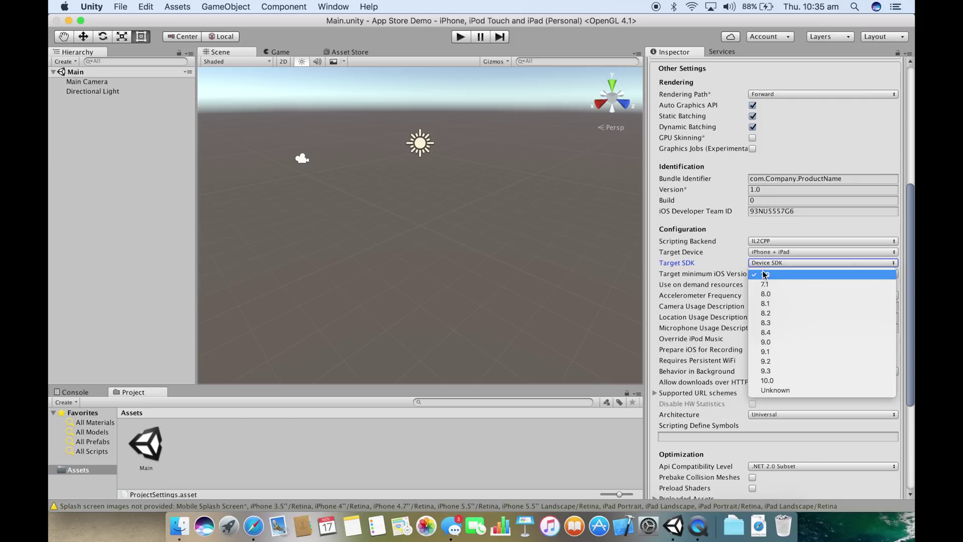
click(717, 276)
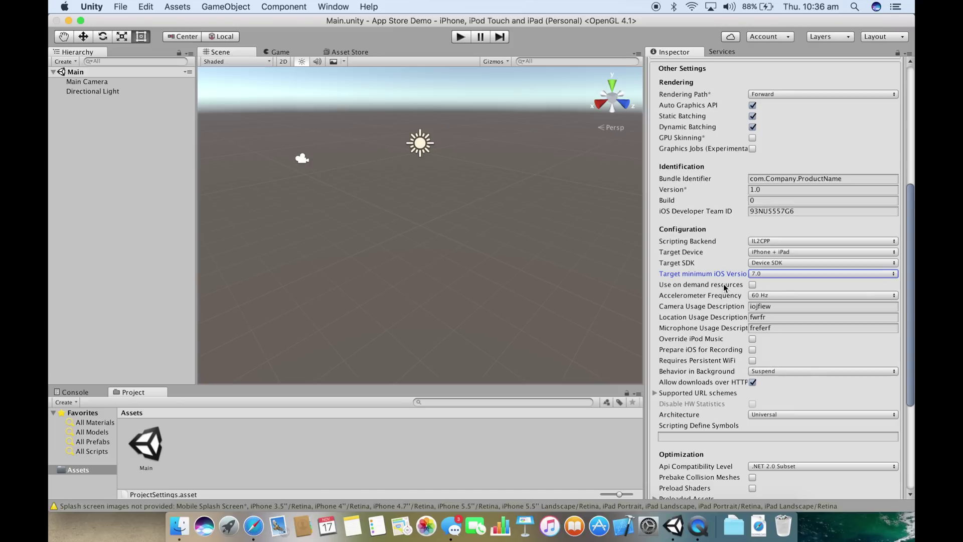
click(725, 286)
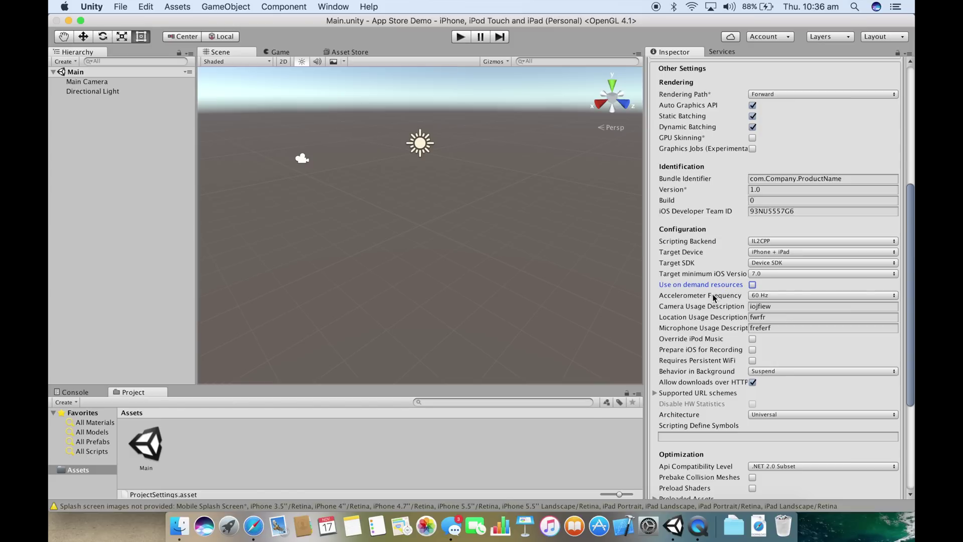
click(714, 307)
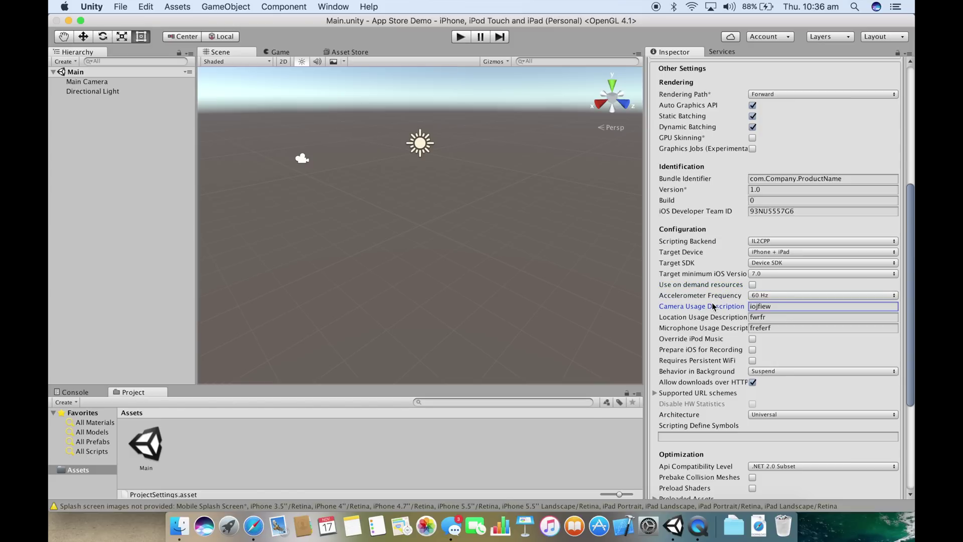
click(705, 318)
click(706, 328)
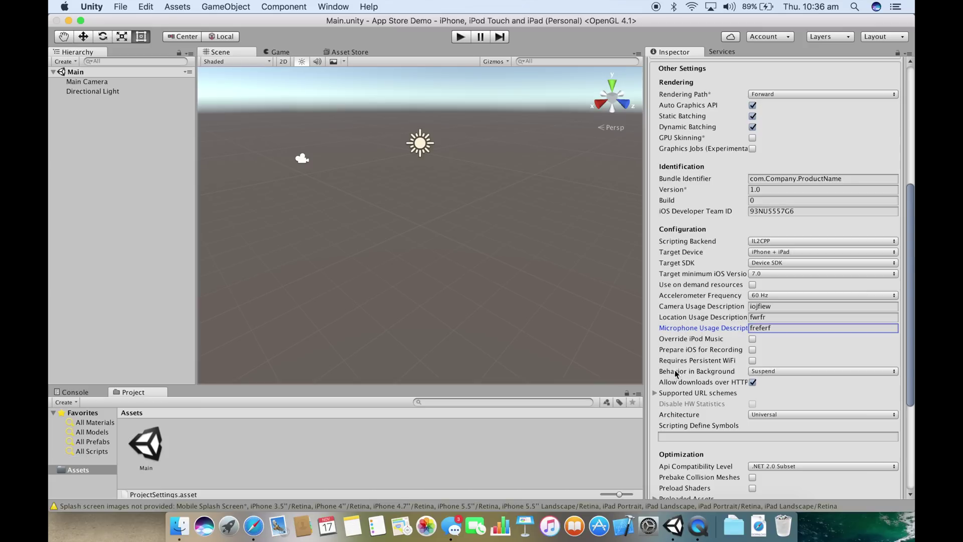
Examine the Architecture setting and the Optimization and Logging options in the rest of Other Settings.
scroll(675, 385, down, 3)
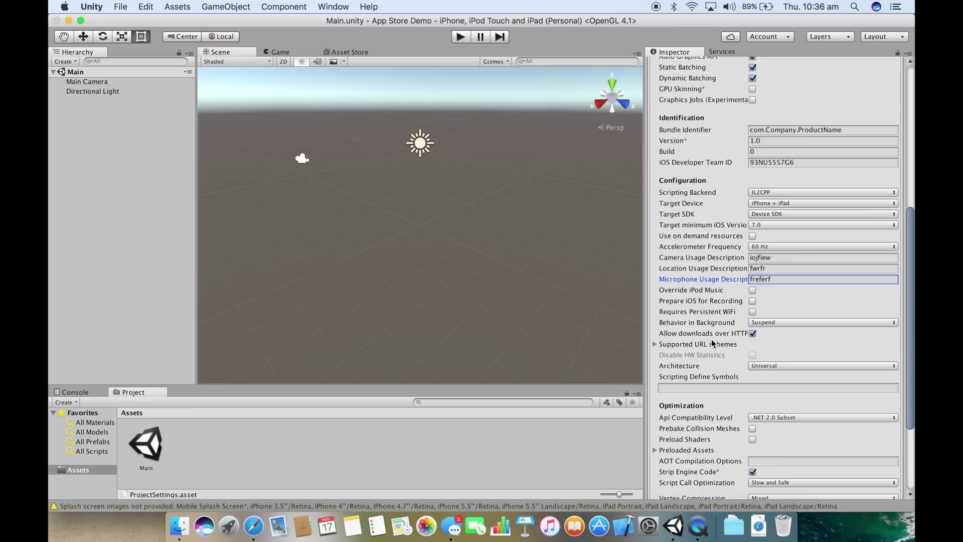
click(737, 363)
scroll(737, 364, down, 7)
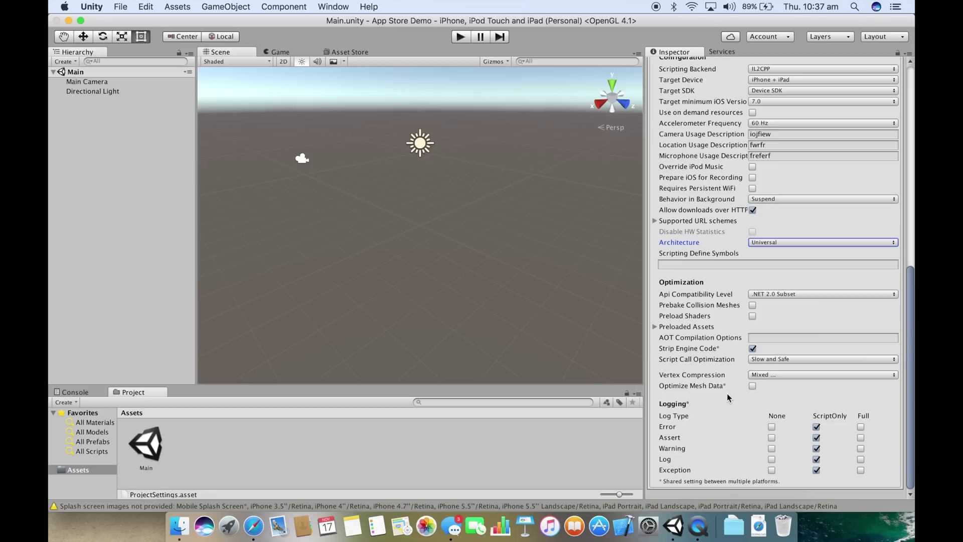
scroll(727, 394, up, 10)
scroll(726, 393, down, 7)
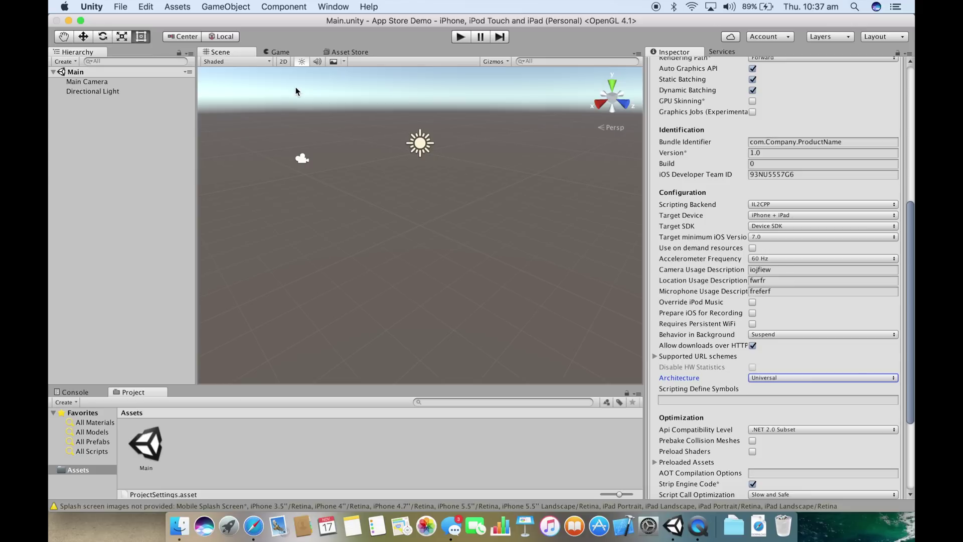
Build the project for iOS under the name "App demo ios" in the Unity Tutorial folder.
click(119, 6)
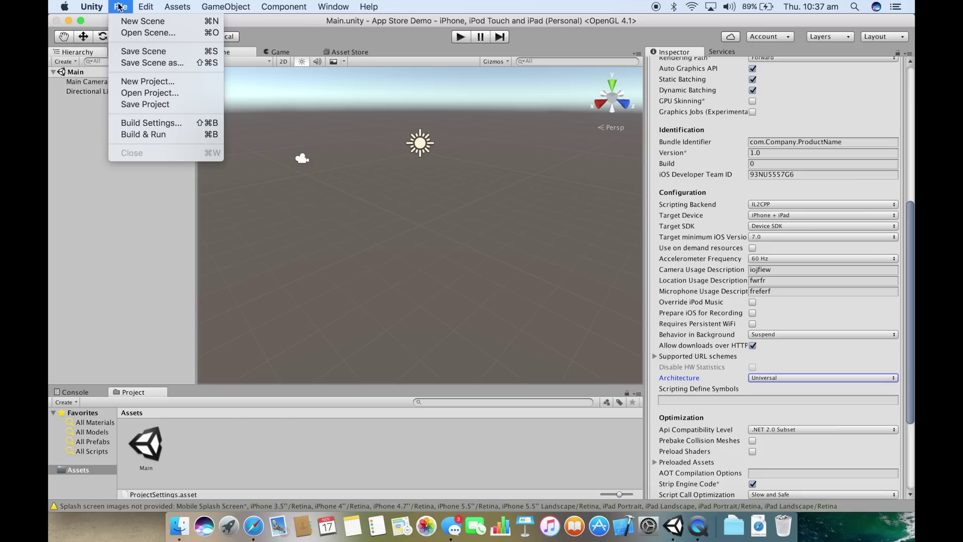
click(151, 122)
click(332, 365)
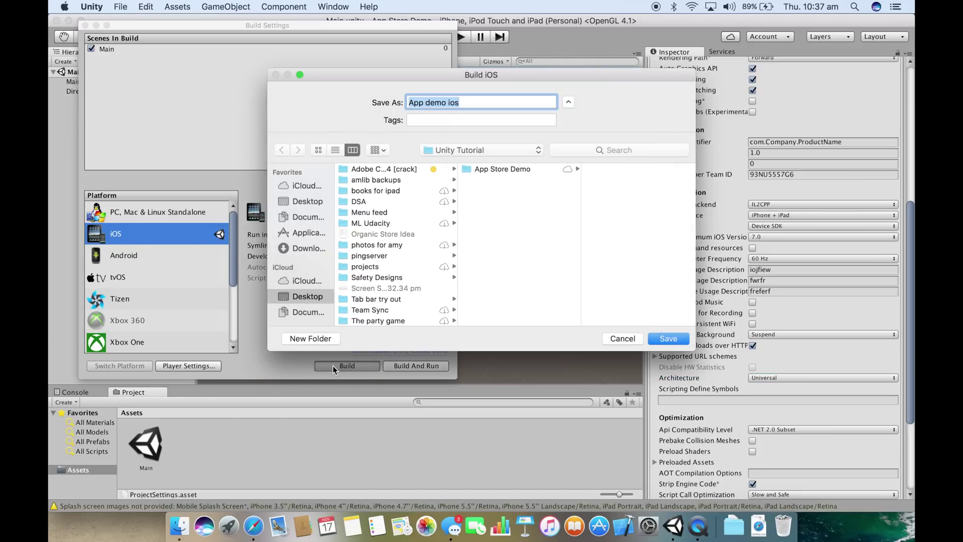
click(476, 267)
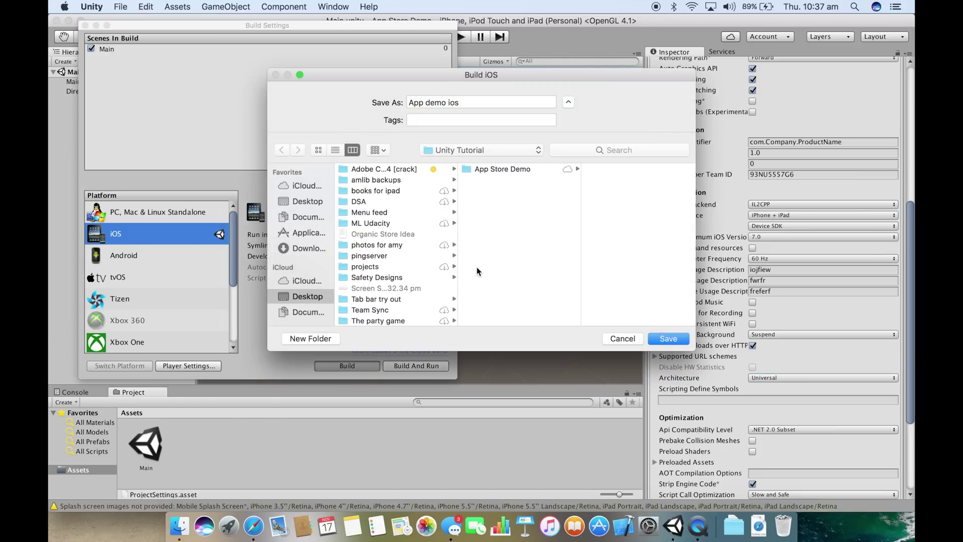
click(532, 172)
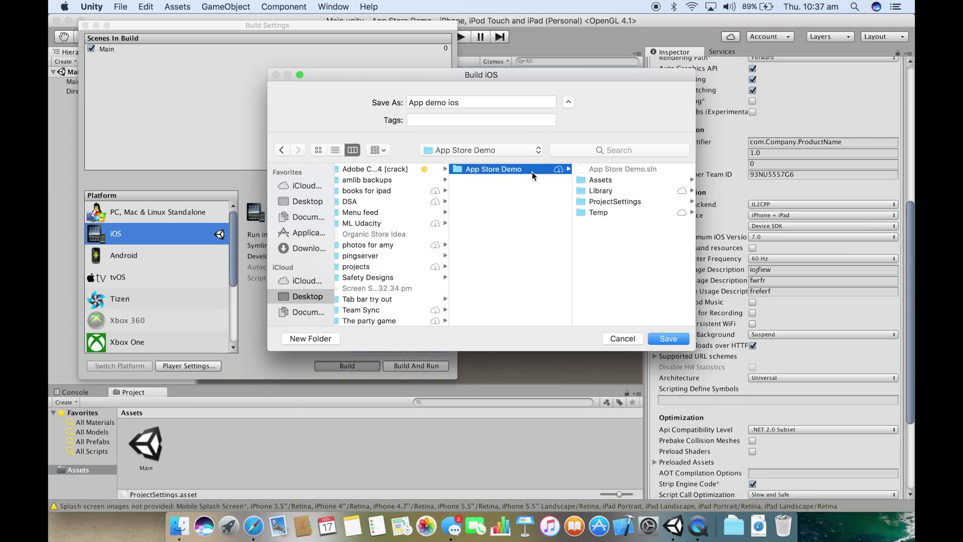
click(544, 230)
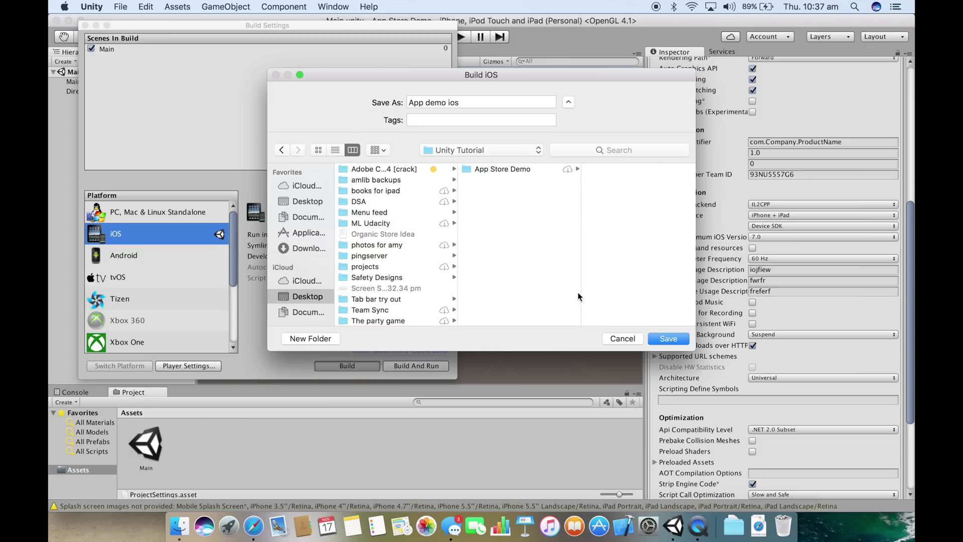
click(660, 343)
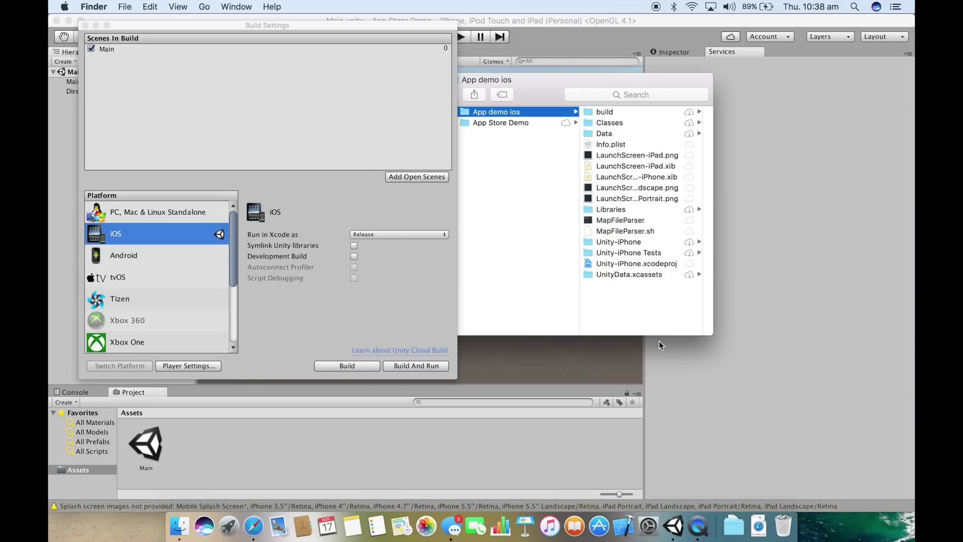
Close the Build Settings and open Unity-iPhone.xcodeproj from the App demo ios folder in Xcode.
click(549, 296)
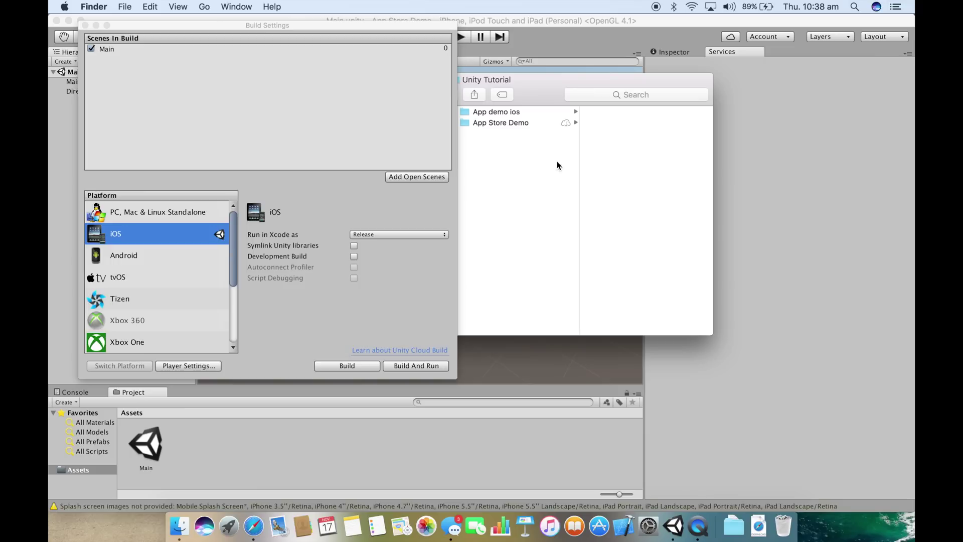
click(85, 25)
click(501, 112)
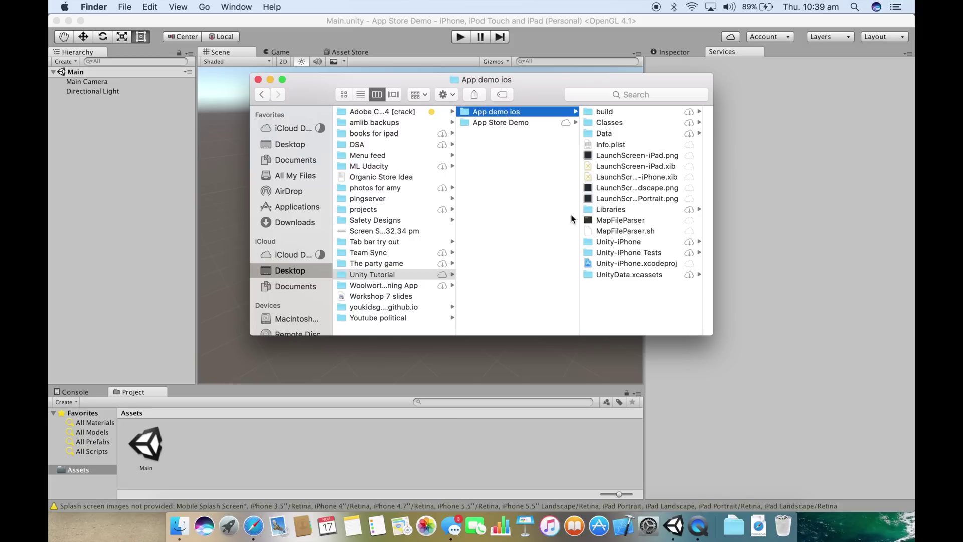
click(666, 263)
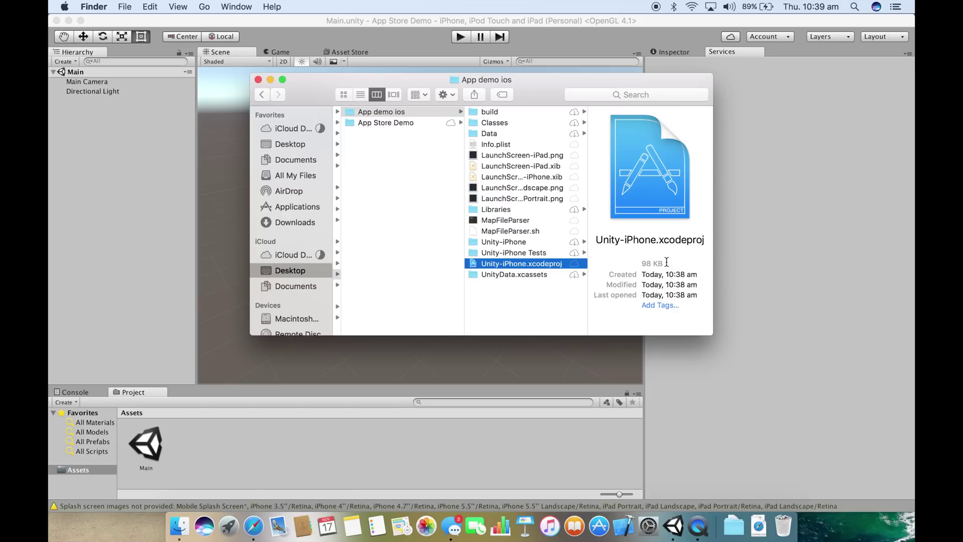
double_click(522, 263)
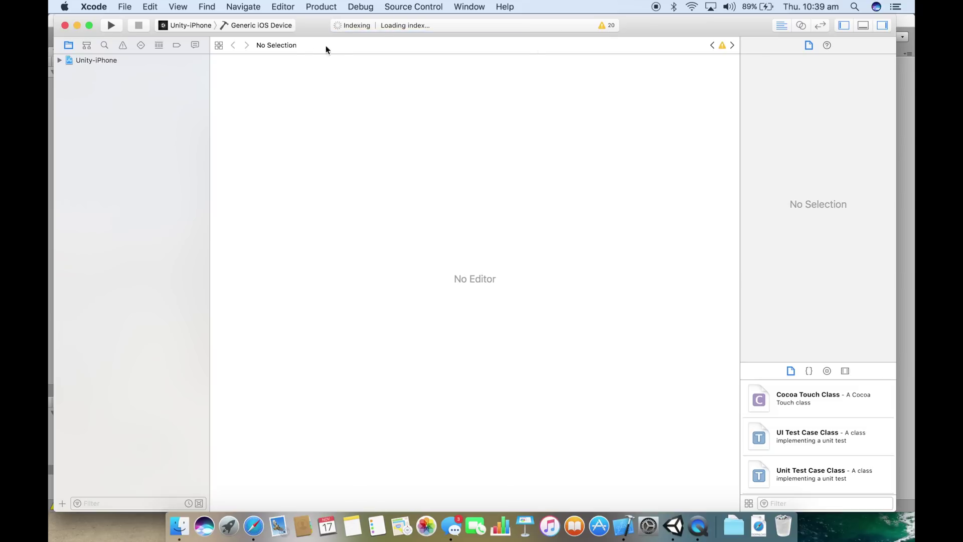
Check the available build destinations, keep Generic iOS Device, and archive the Unity-iPhone project.
click(274, 25)
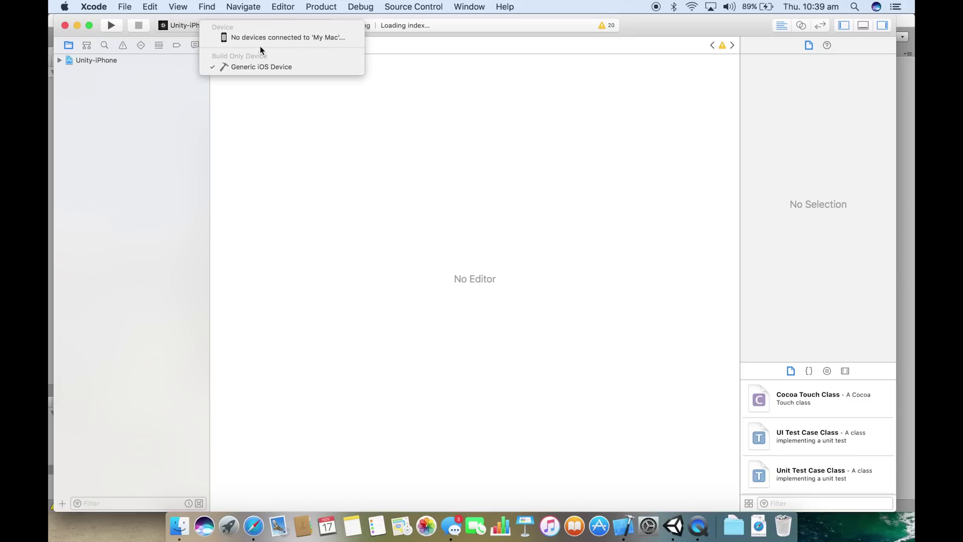
click(278, 106)
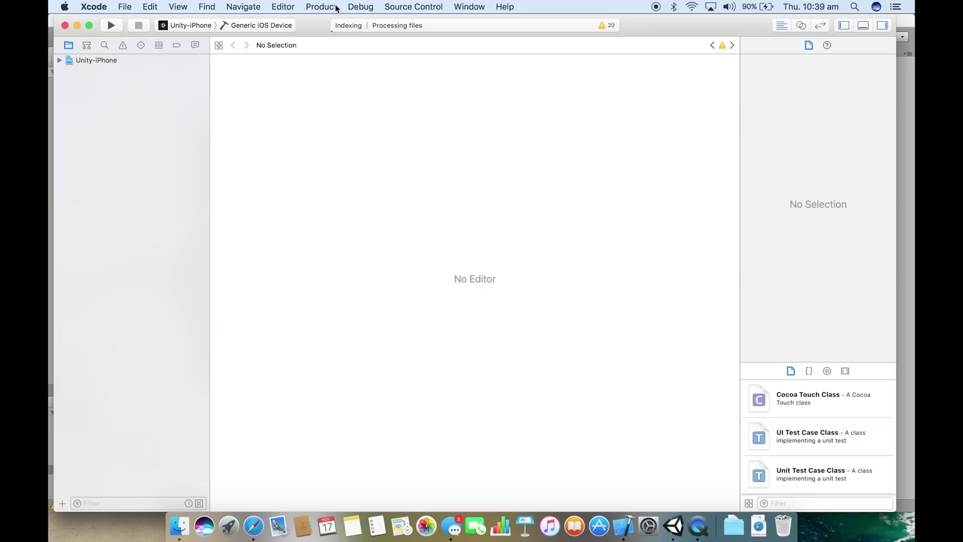
click(321, 6)
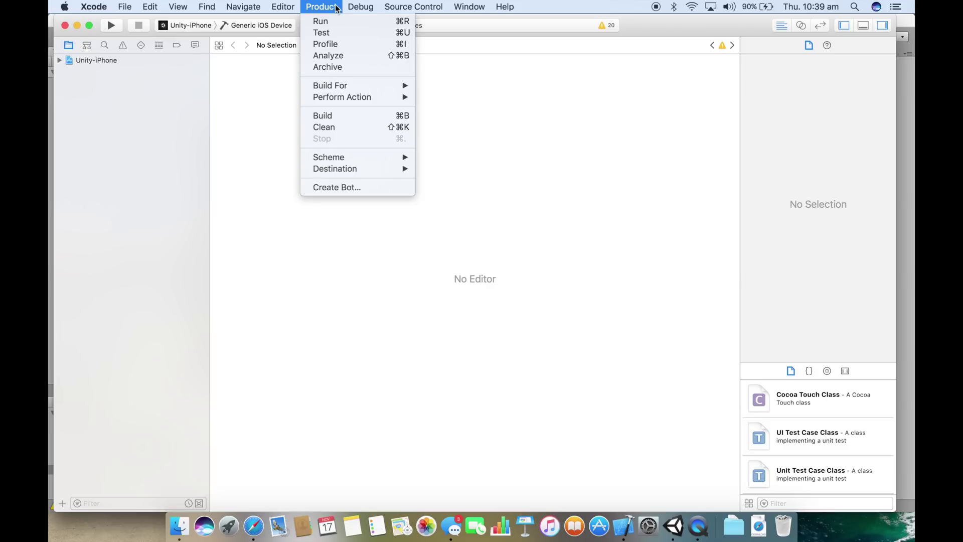
click(337, 66)
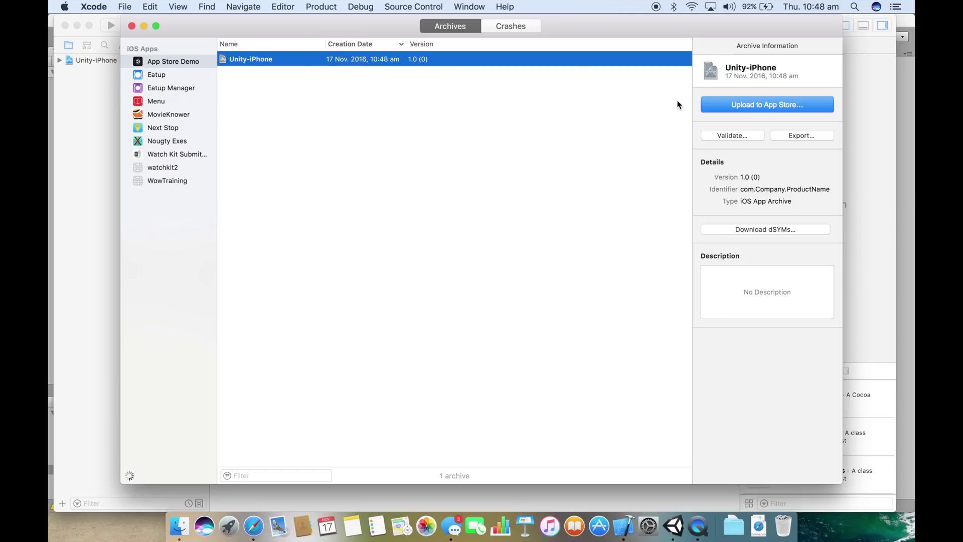
Prepare the Unity-iPhone archive for App Store upload with the preselected development team, and cancel before sending it.
click(741, 108)
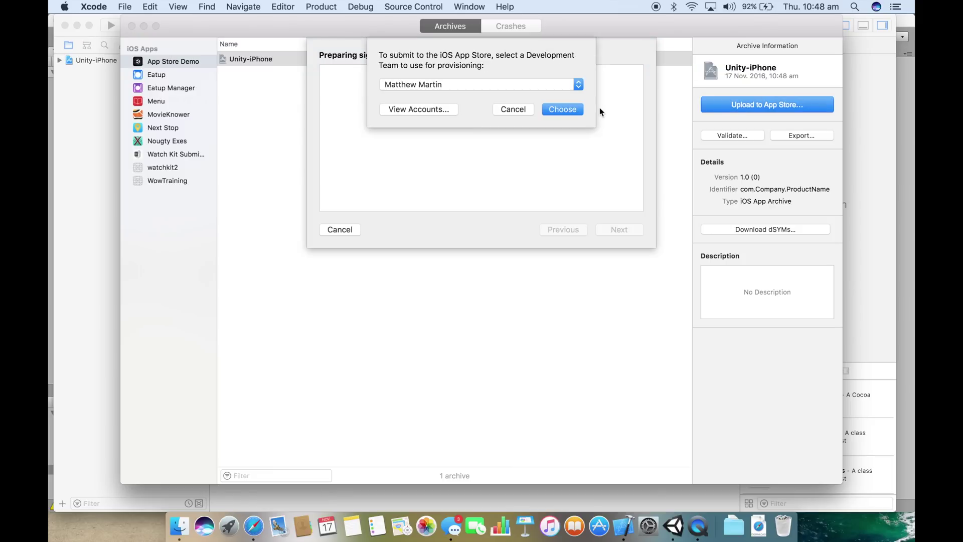
click(562, 109)
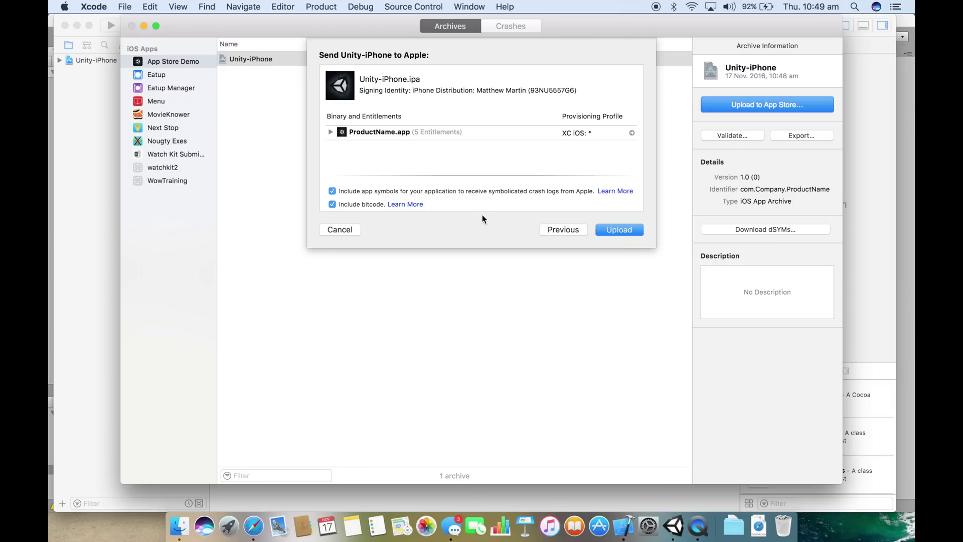
click(350, 231)
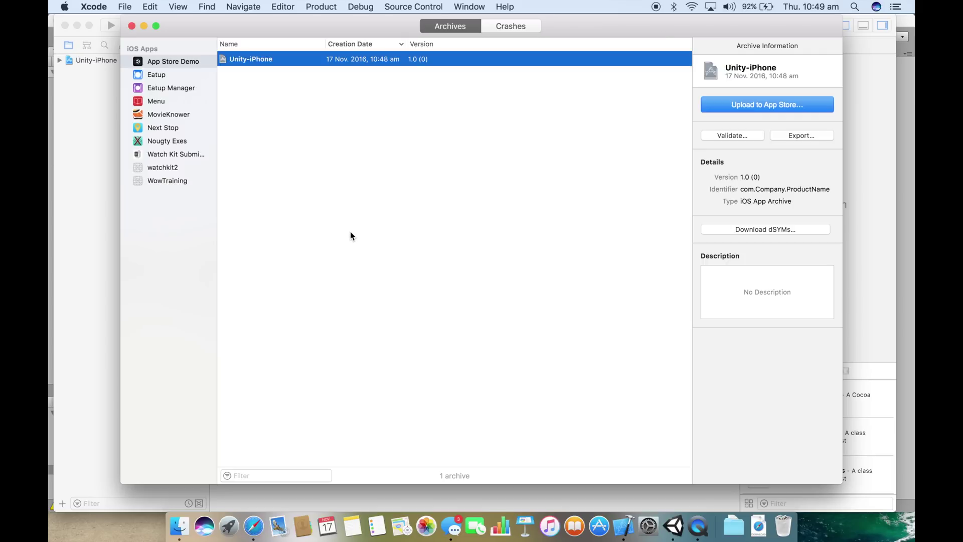